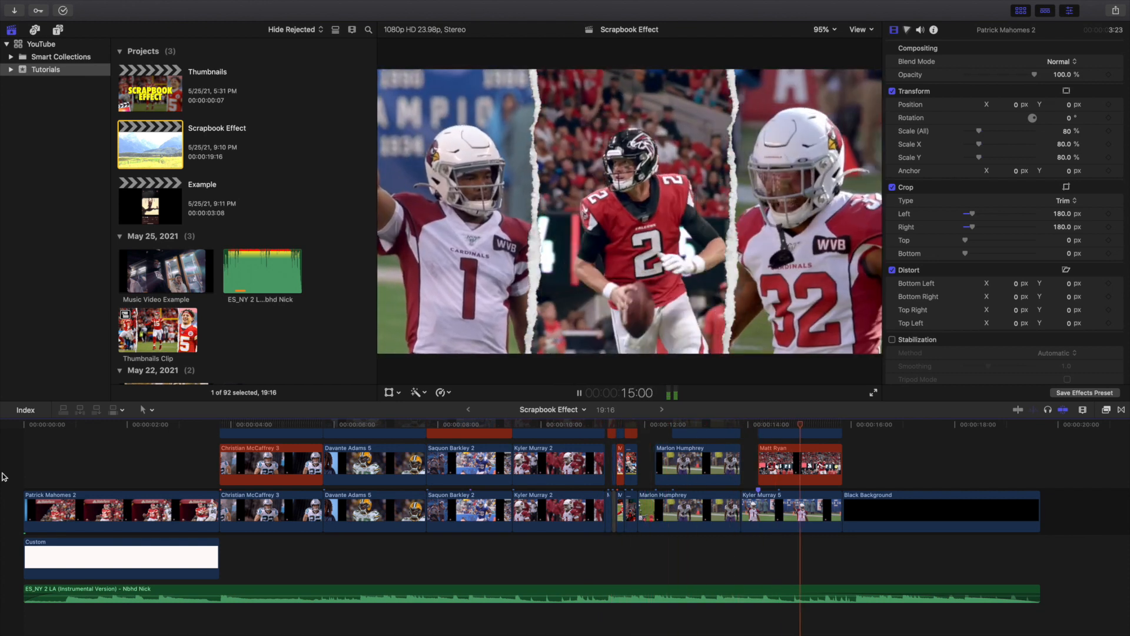
Return to the project start, enlarge the timeline and play through the opening Patrick Mahomes 2 segment.
key(space)
key(Home)
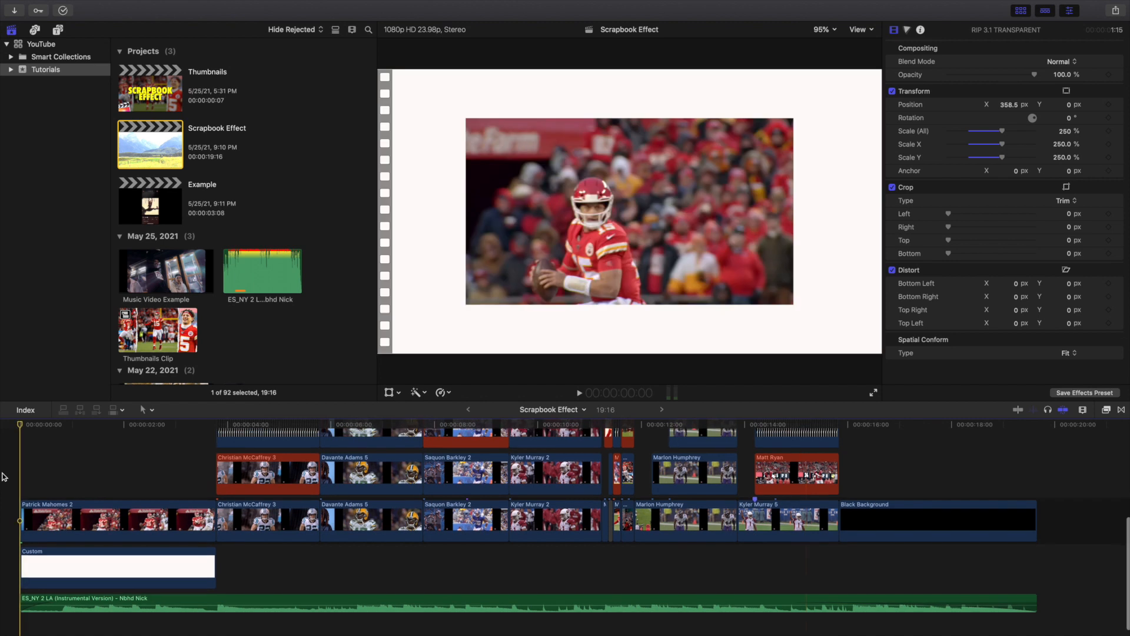
key(super+equal)
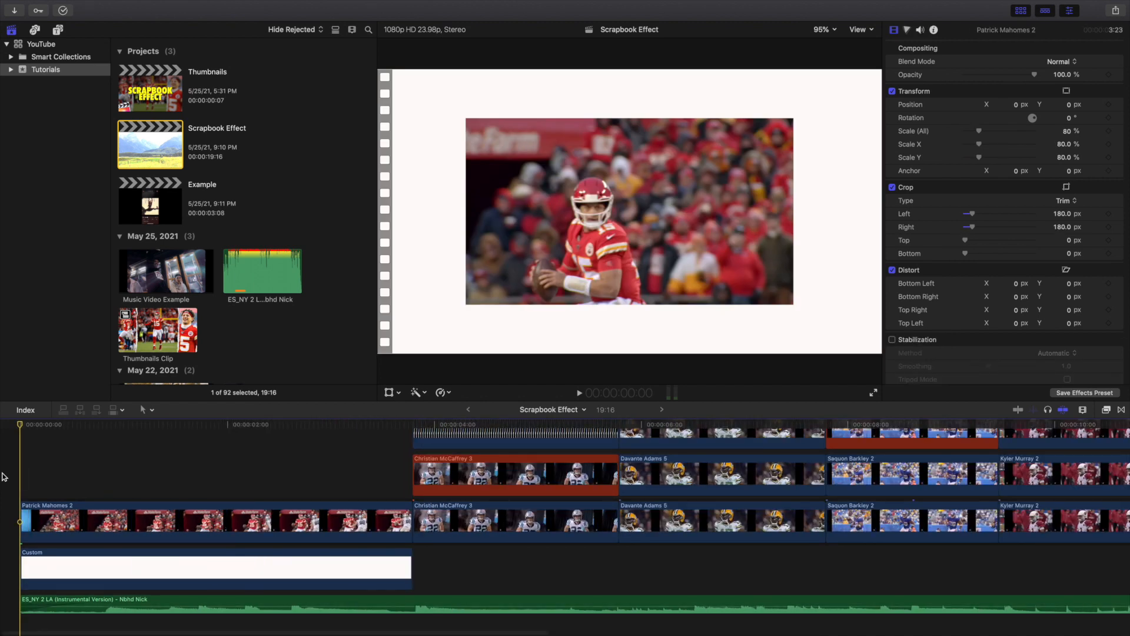
scroll(203, 517, down, 1)
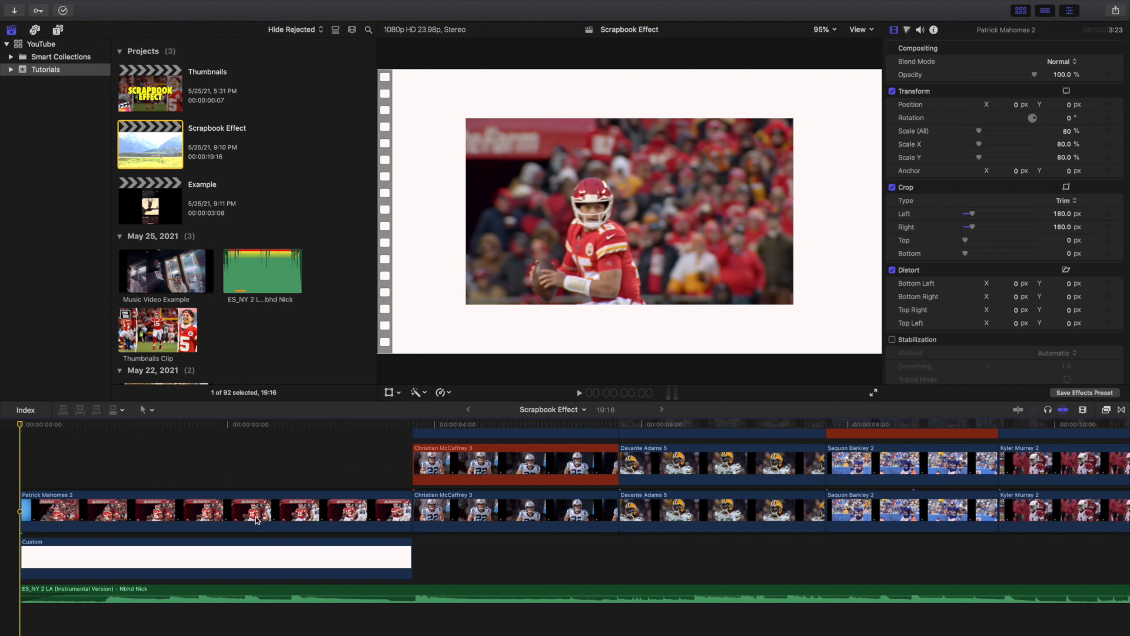
click(211, 512)
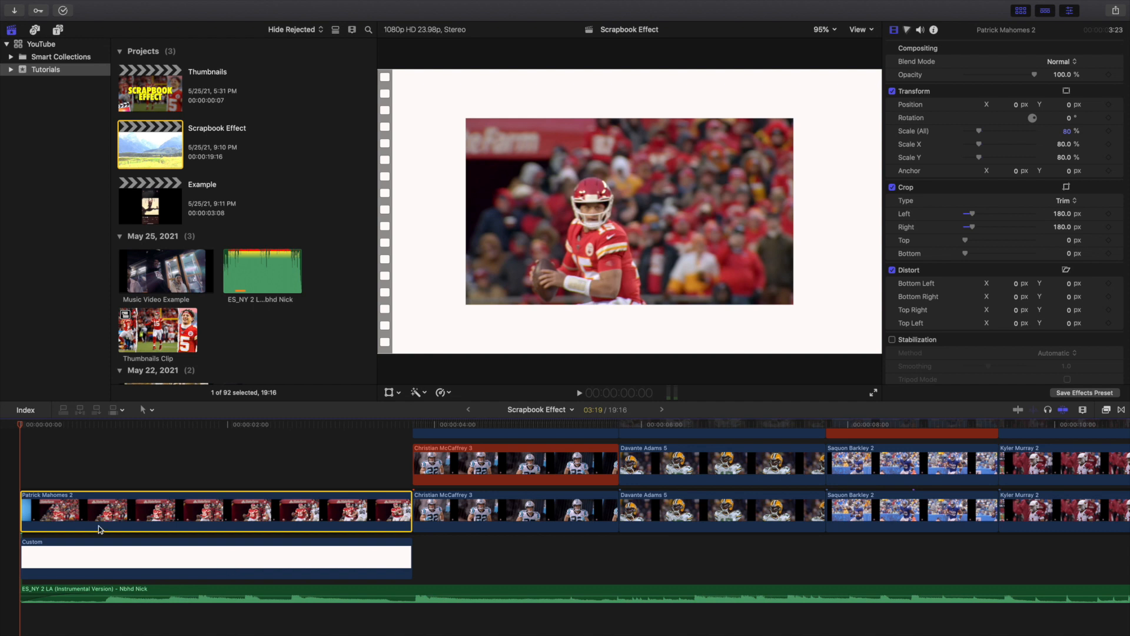
click(15, 480)
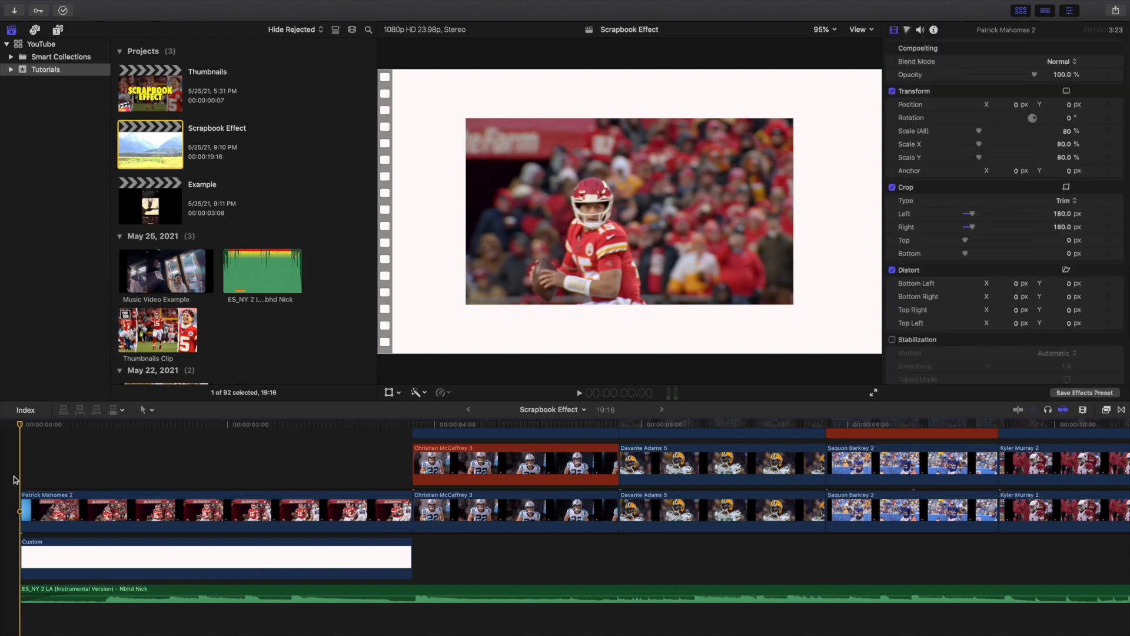
key(space)
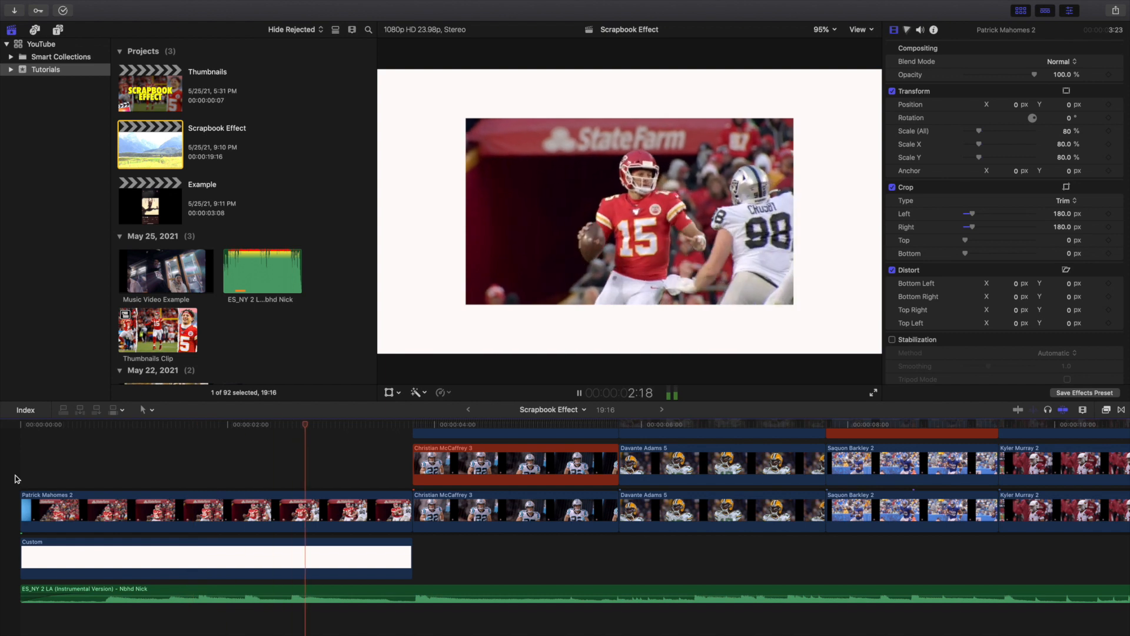
key(space)
Play on into the Christian McCaffrey 3 segment and pause on its torn-paper split screen.
scroll(429, 502, up, 5)
scroll(429, 502, right, 2)
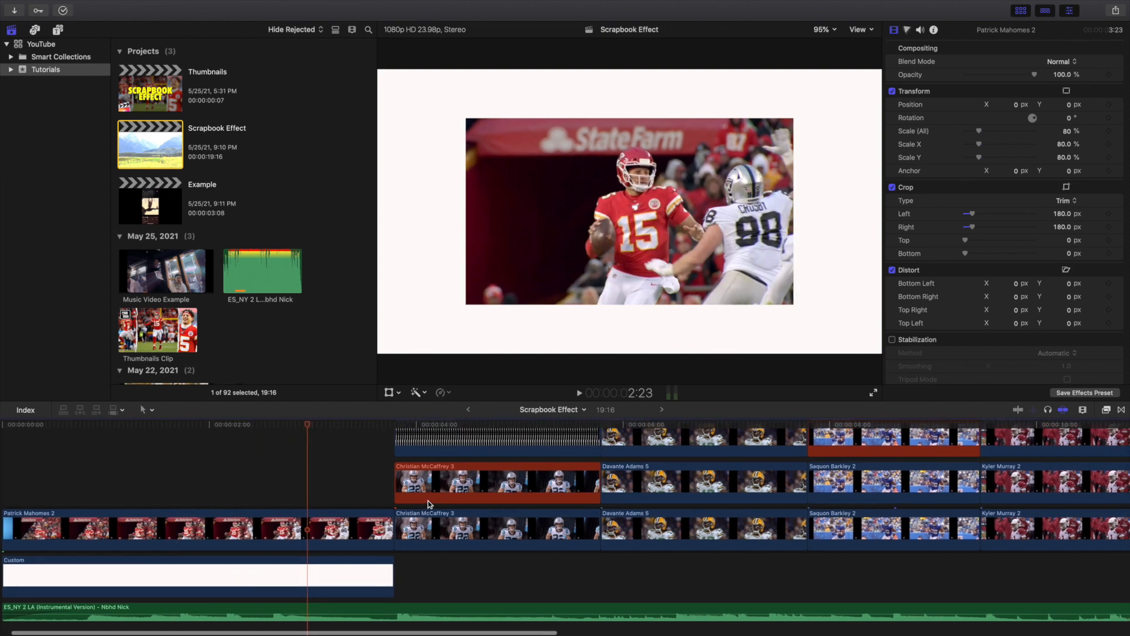
scroll(429, 501, down, 3)
key(space)
key(space)
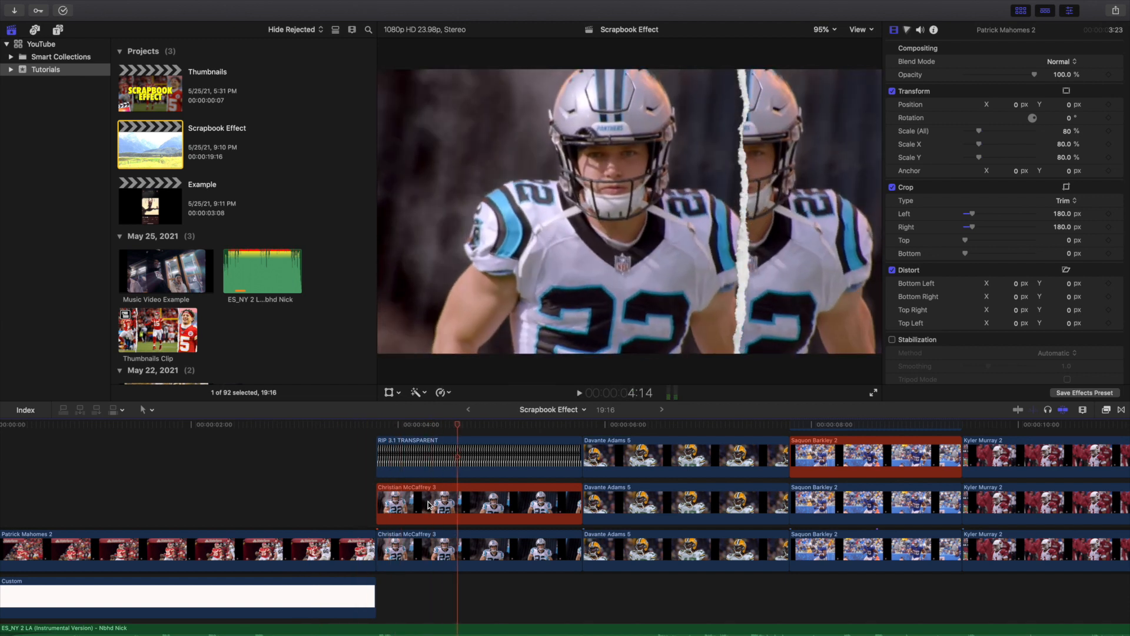
Toggle the RIP 3.1 TRANSPARENT overlay off and on, and inspect the masked and base Christian McCaffrey 3 clips.
scroll(499, 449, up, 1)
click(498, 449)
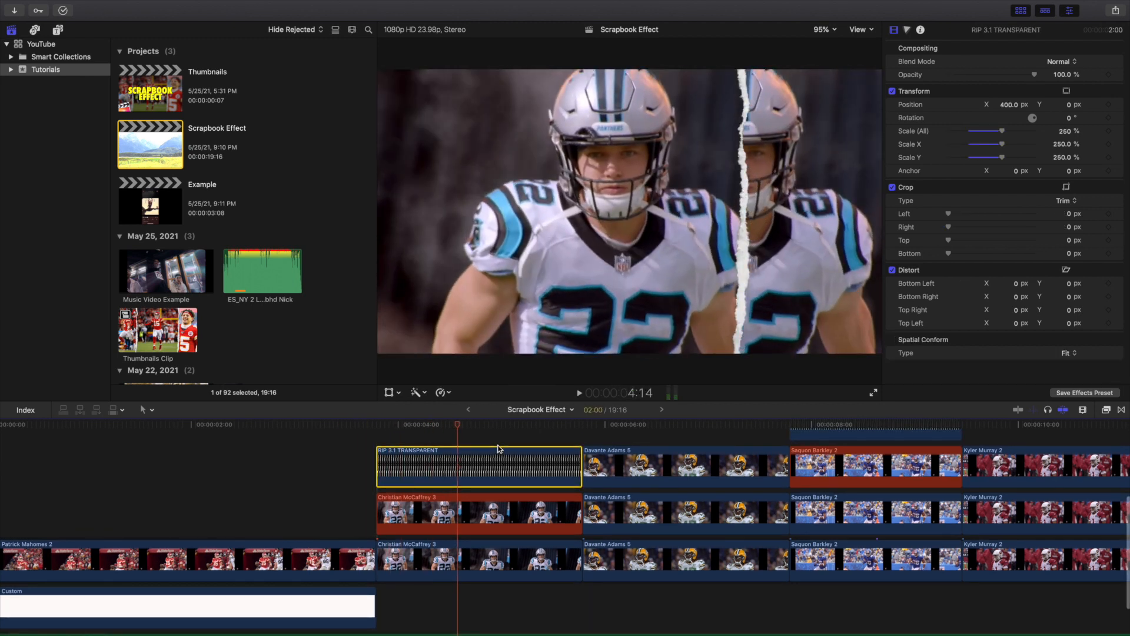
key(v)
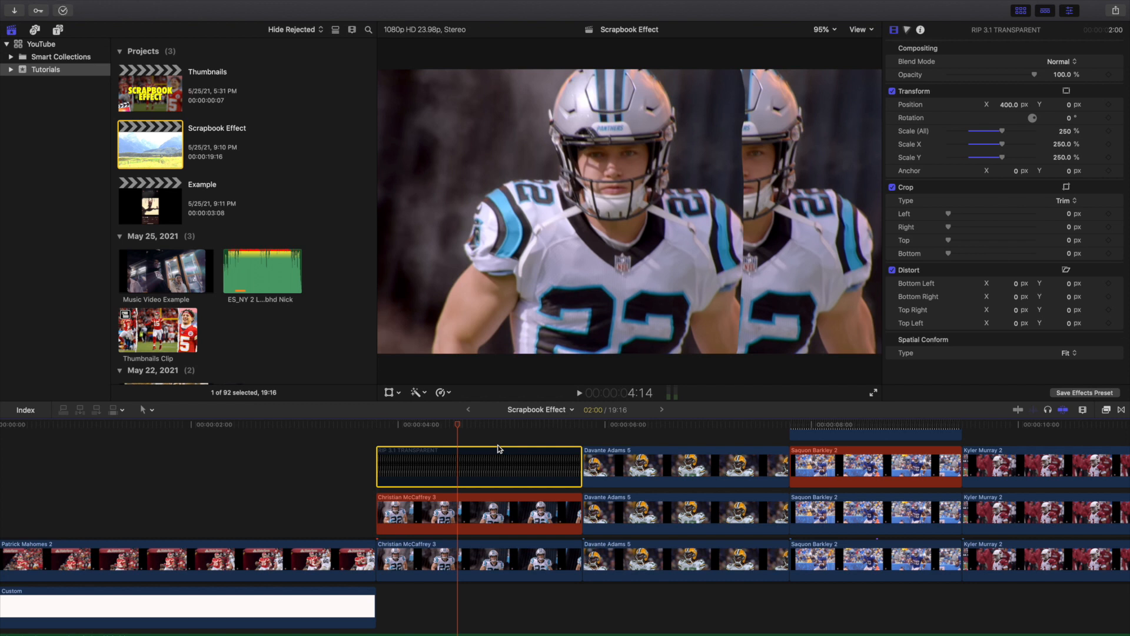
key(space)
click(445, 450)
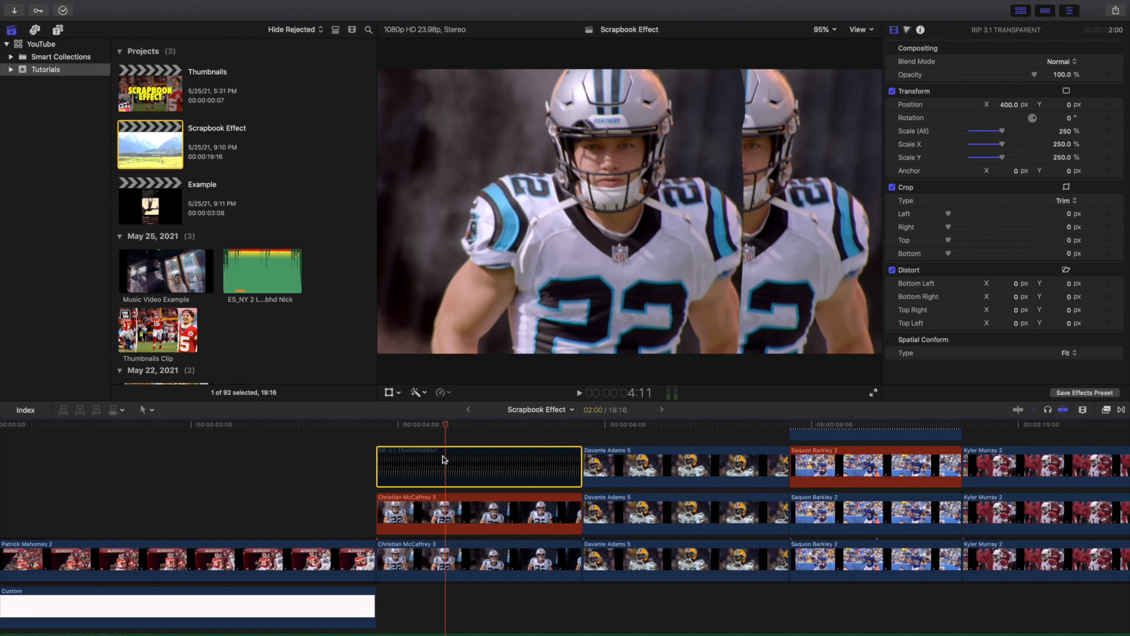
click(418, 507)
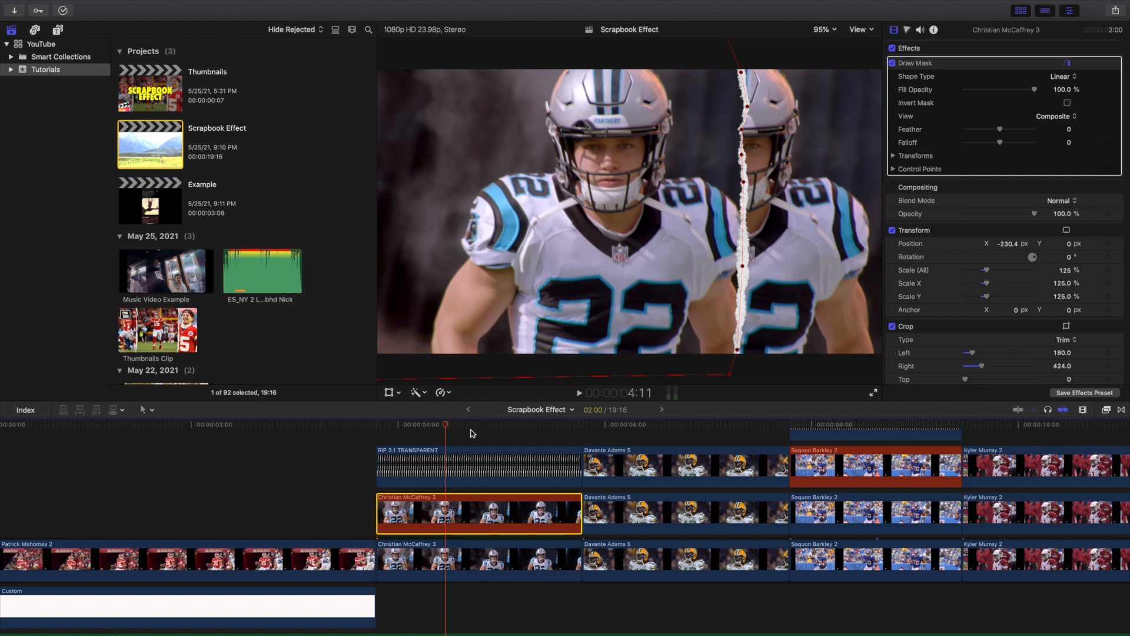
click(425, 560)
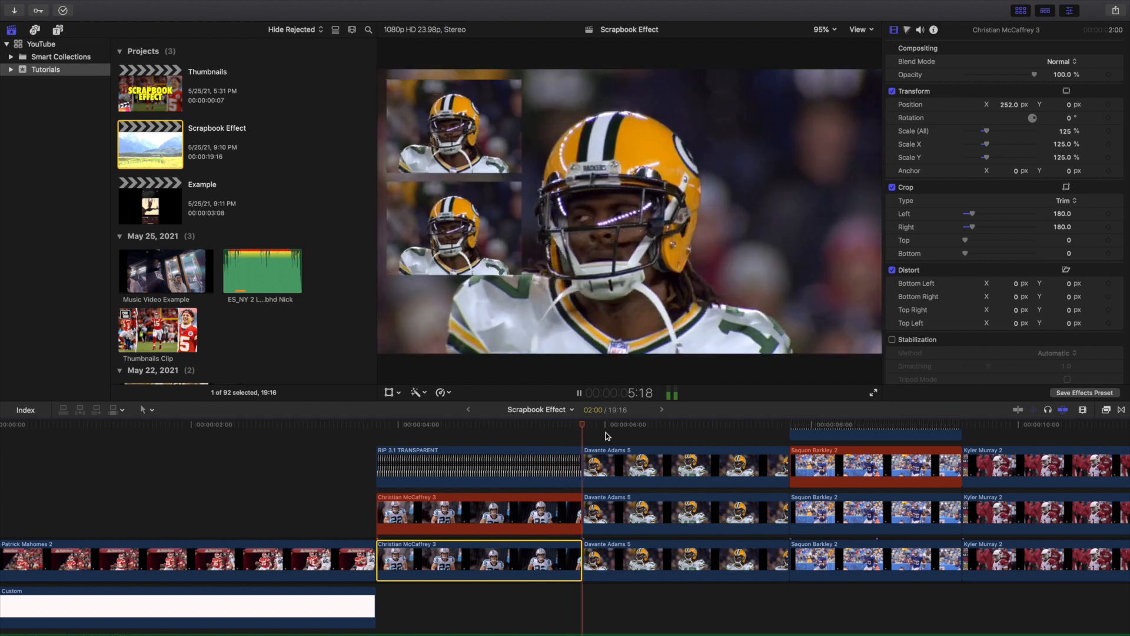
Pause in the Davante Adams 5 segment and inspect the transform and crop settings of its base and top clips.
key(space)
scroll(671, 550, right, 3)
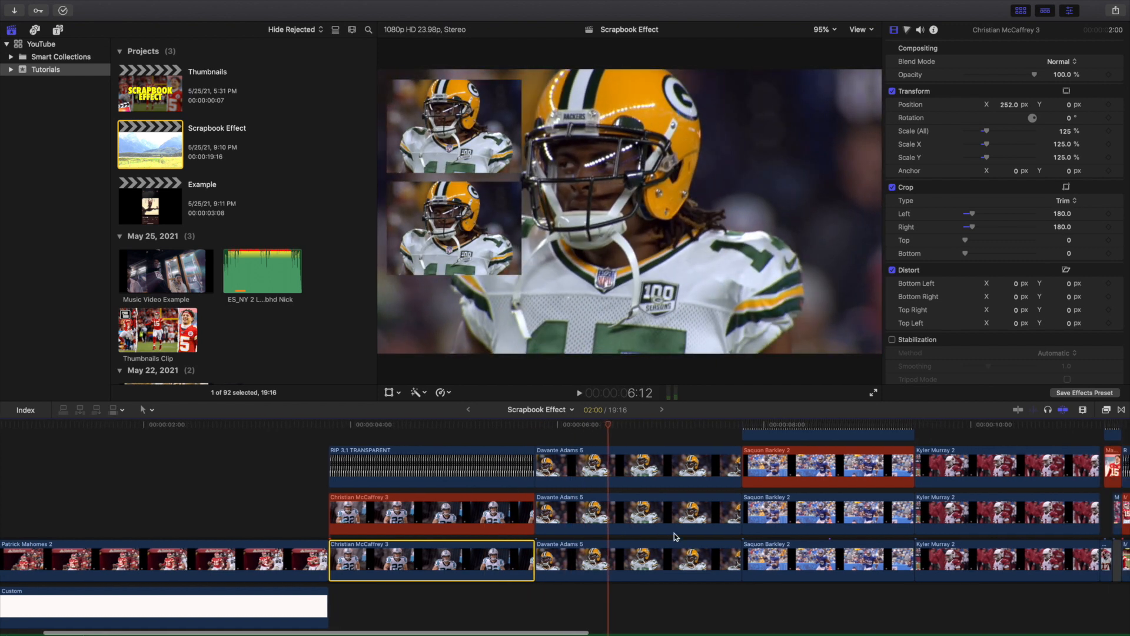
click(672, 549)
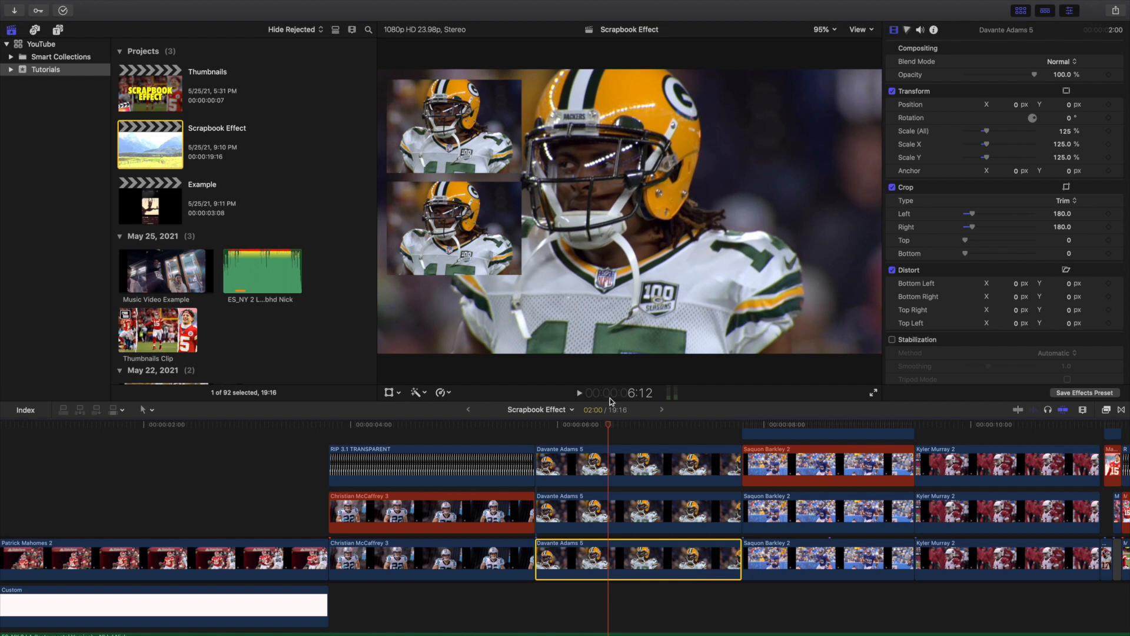
click(609, 462)
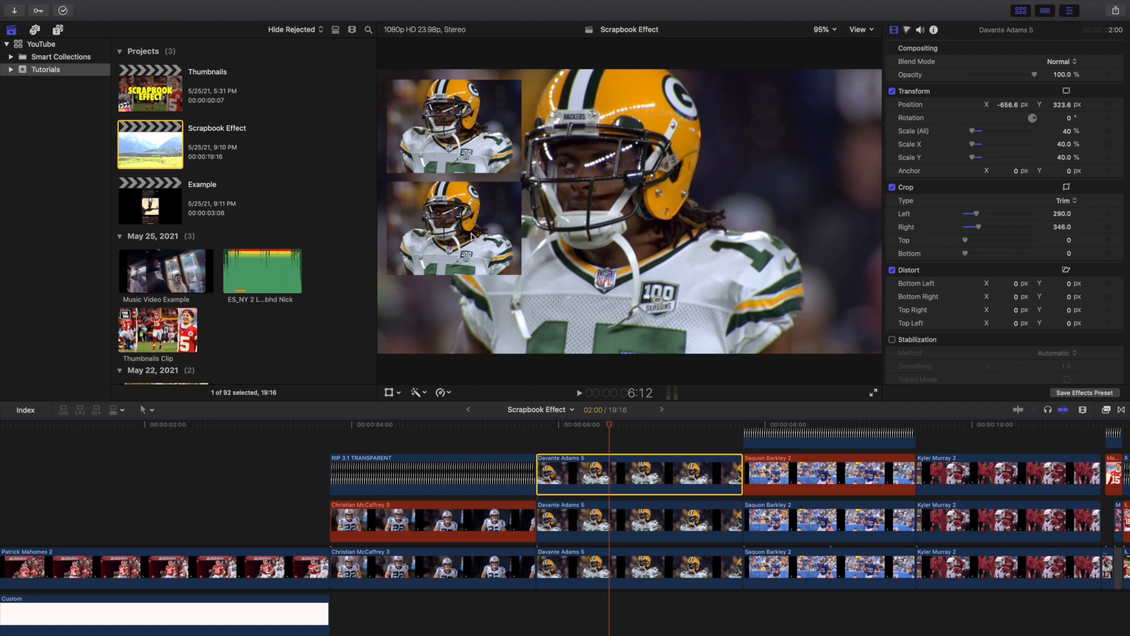
Play on to the Saquon Barkley 2 segment and pause on its stacked, torn picture layout.
key(space)
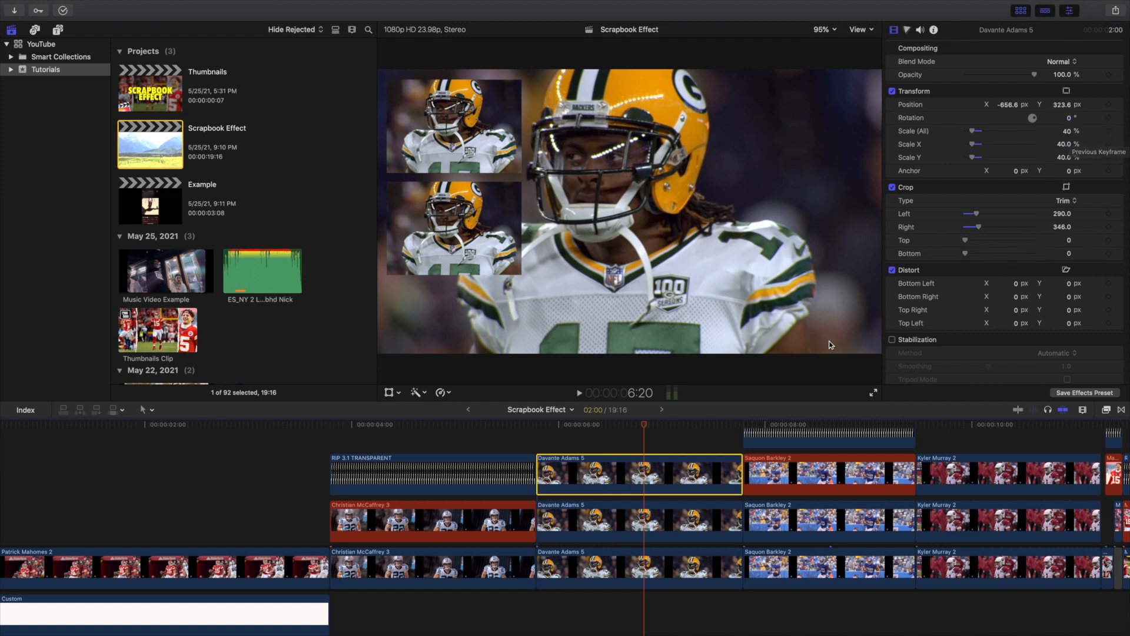
scroll(765, 460, right, 3)
key(space)
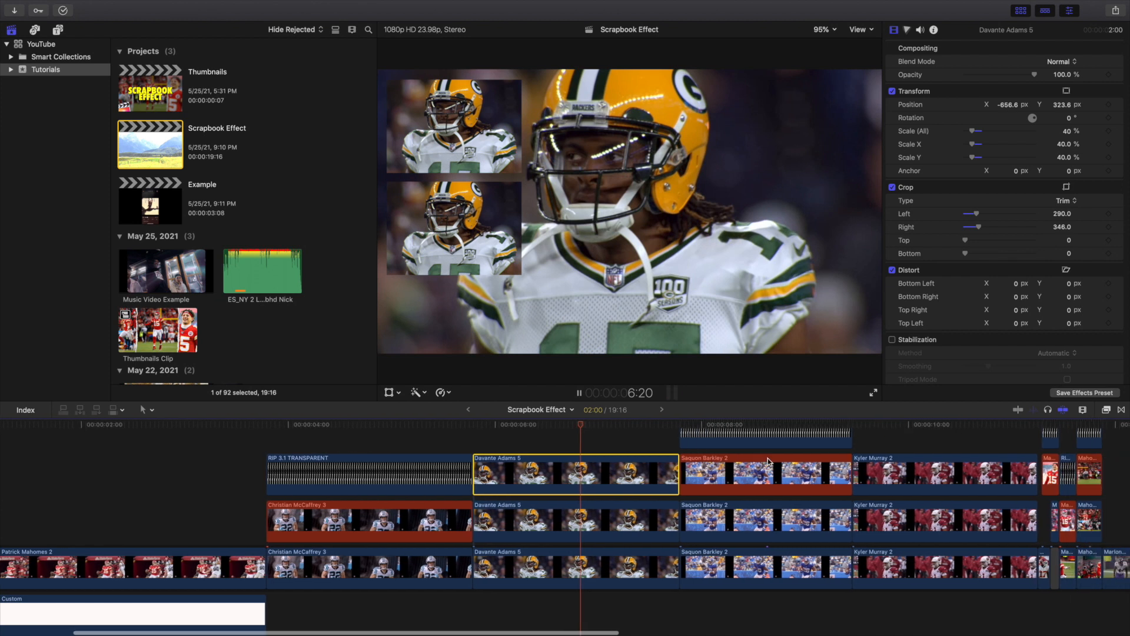
key(space)
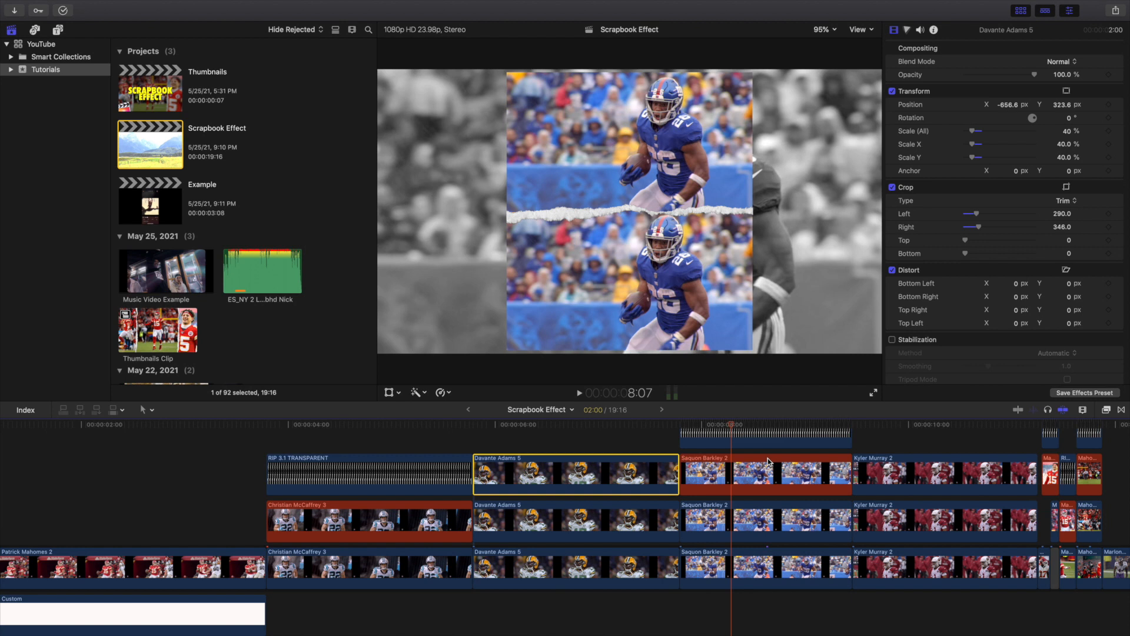
Toggle the visibility of the RIP 3.1 TRANSPARENT overlay above the Saquon Barkley 2 clips, leaving it enabled.
scroll(767, 458, right, 3)
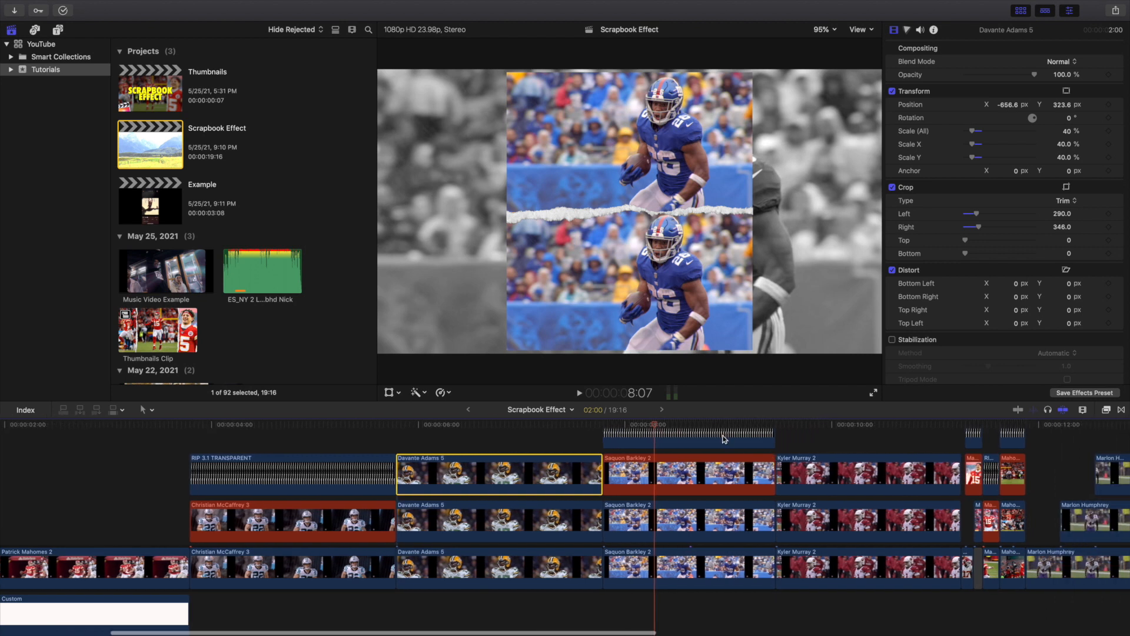
scroll(683, 458, up, 2)
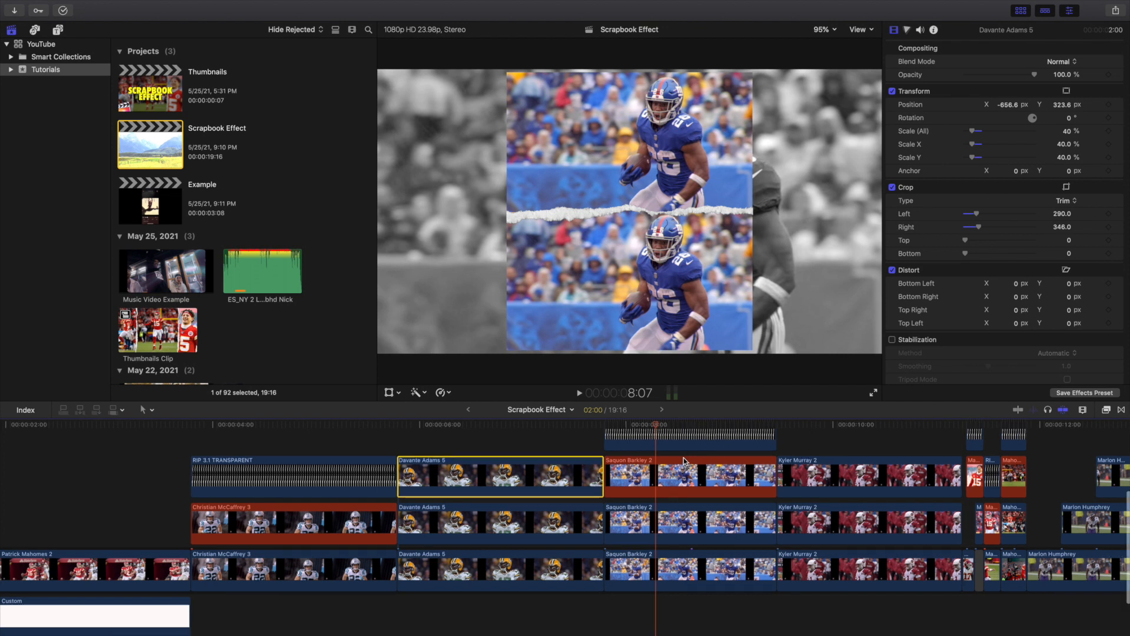
click(680, 452)
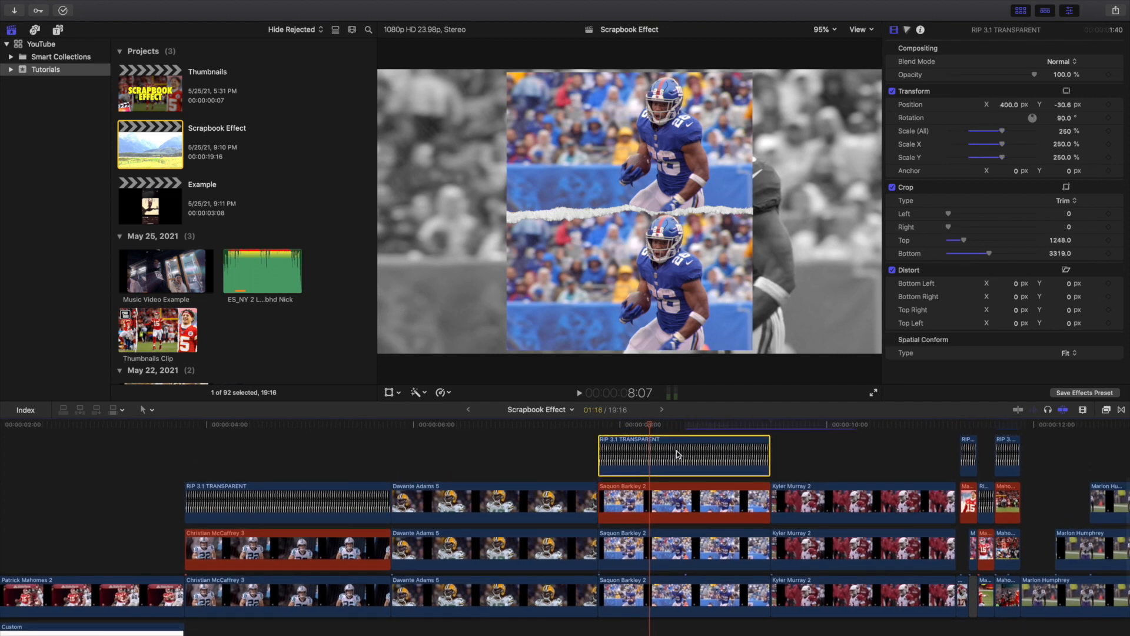
key(v)
key(v)
key(v)
Inspect the settings of the three stacked Saquon Barkley 2 clips, including the Draw Mask on the uppermost one.
click(650, 503)
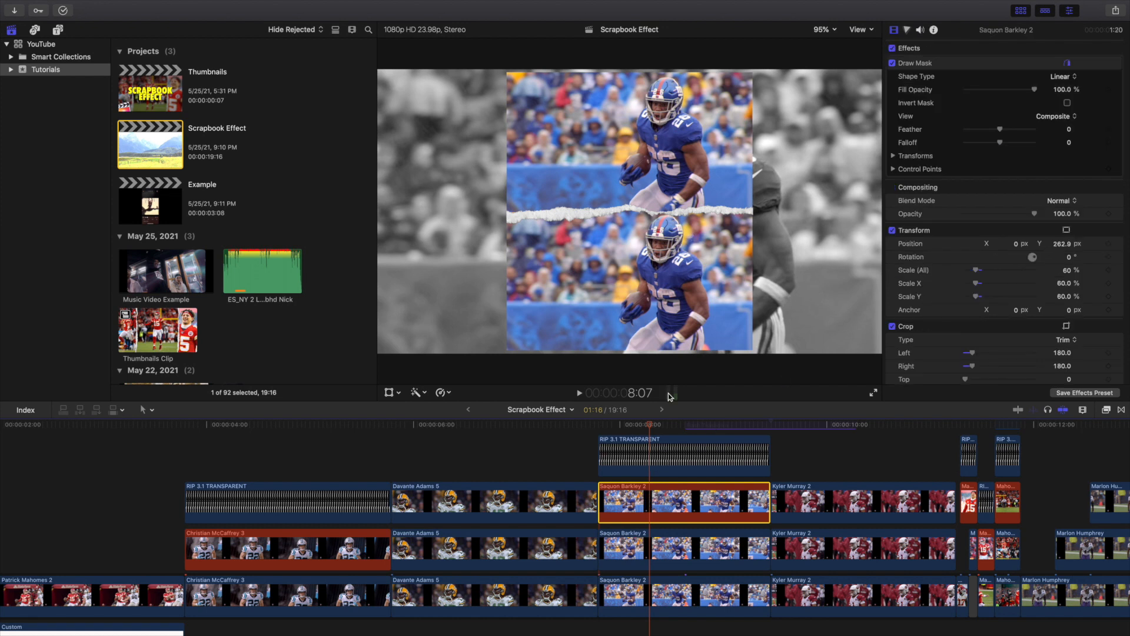
click(696, 593)
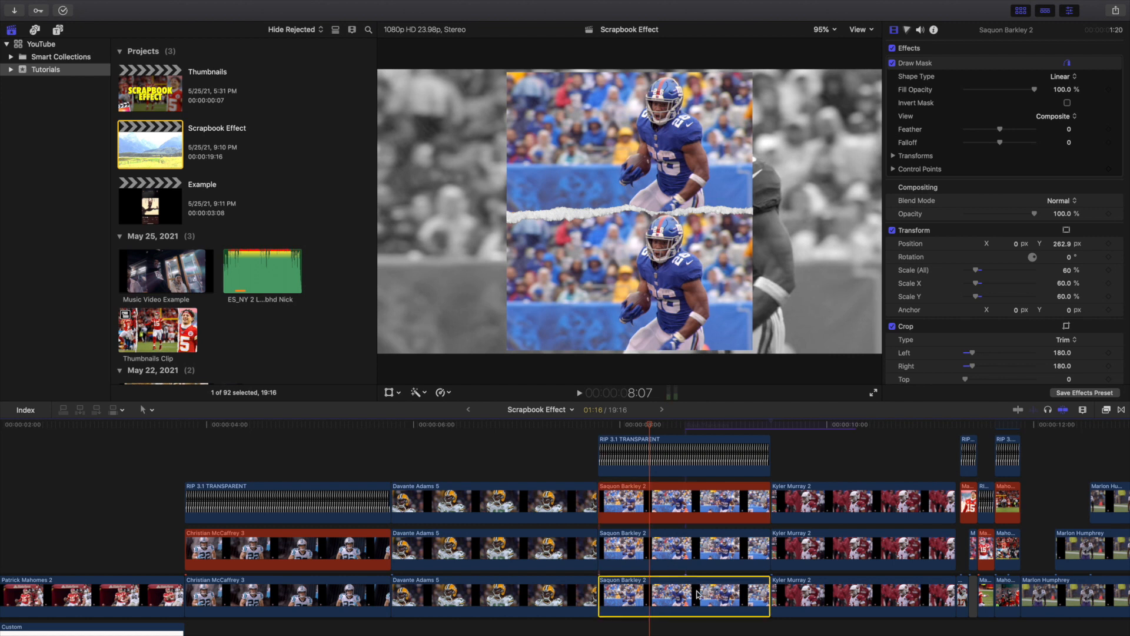
click(683, 548)
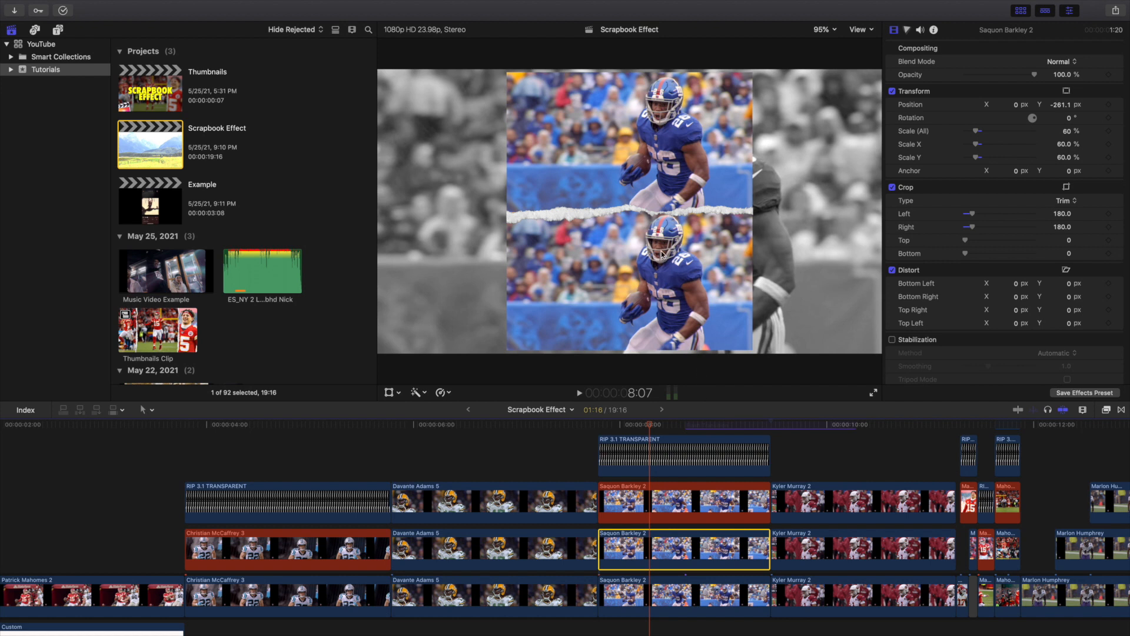
click(641, 510)
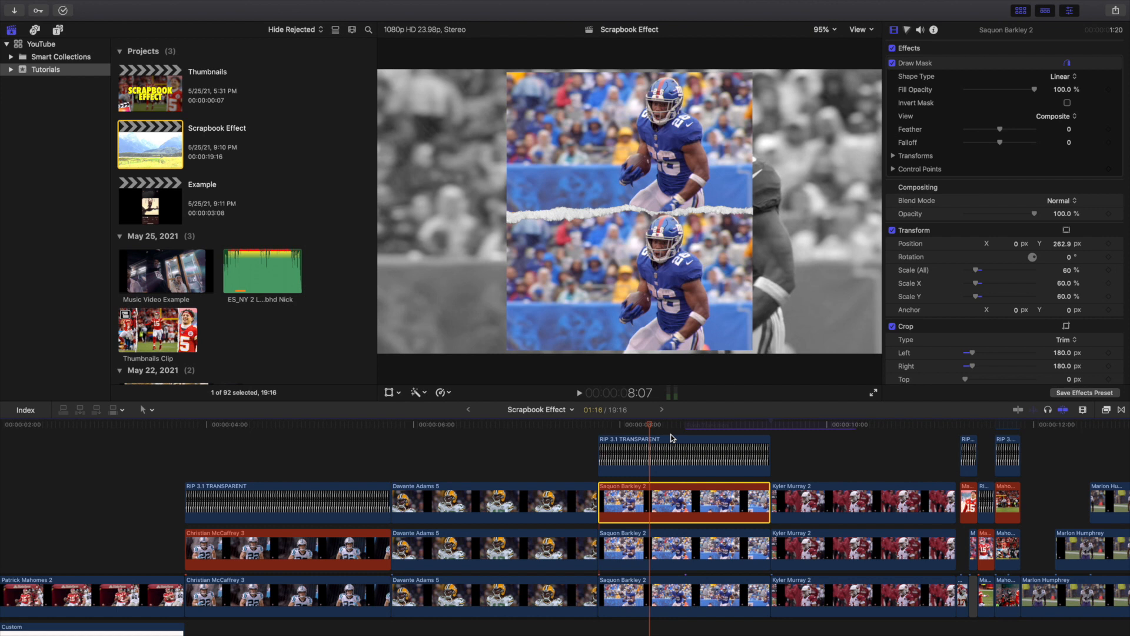
Select the Flash Transition title above the Saquon Barkley 2 segment and open its Color Board exposure settings.
scroll(673, 439, right, 3)
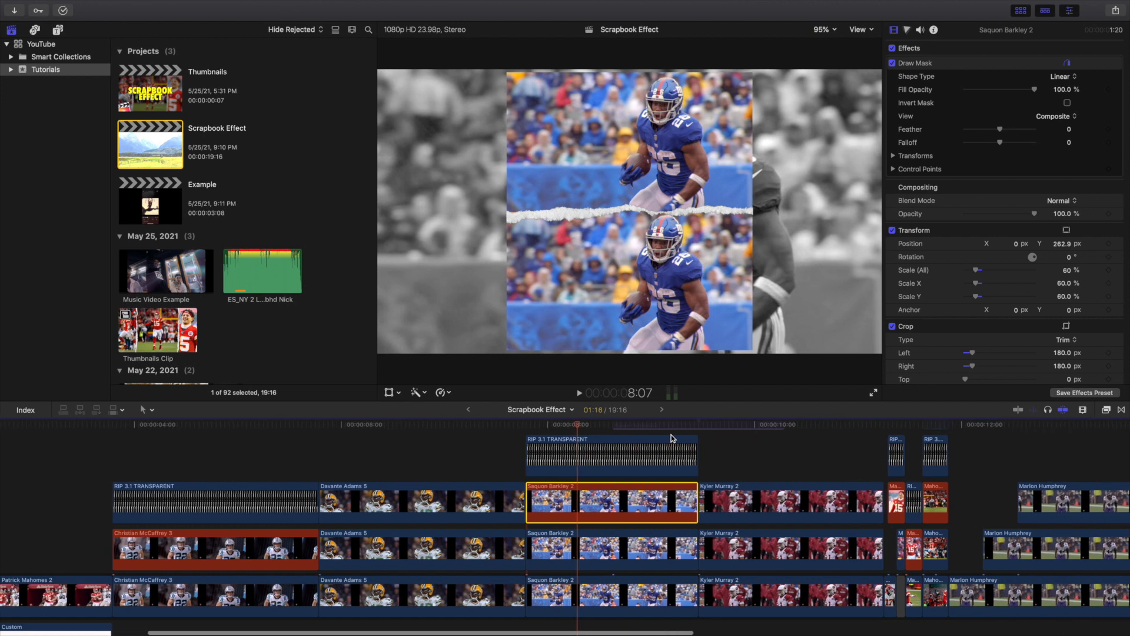
scroll(670, 433, up, 2)
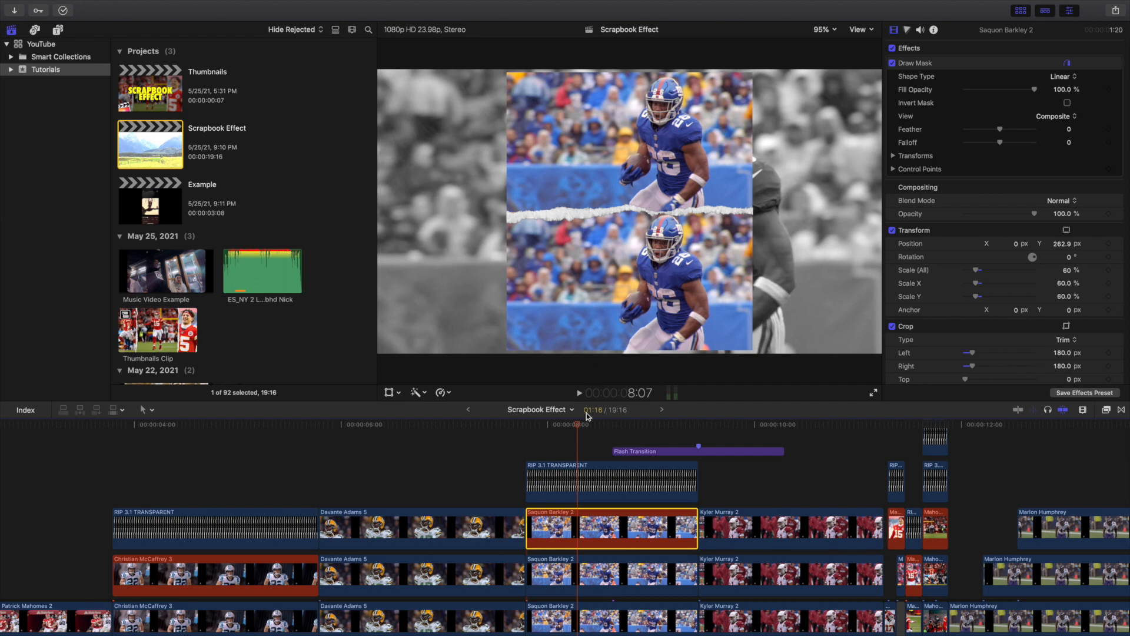
click(612, 449)
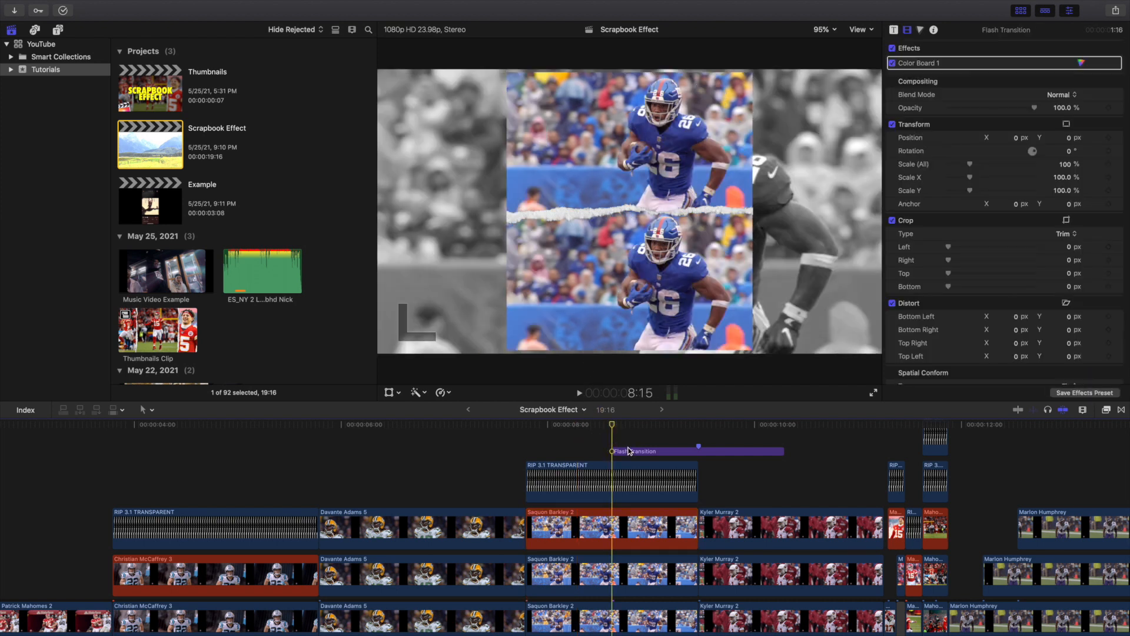
click(631, 452)
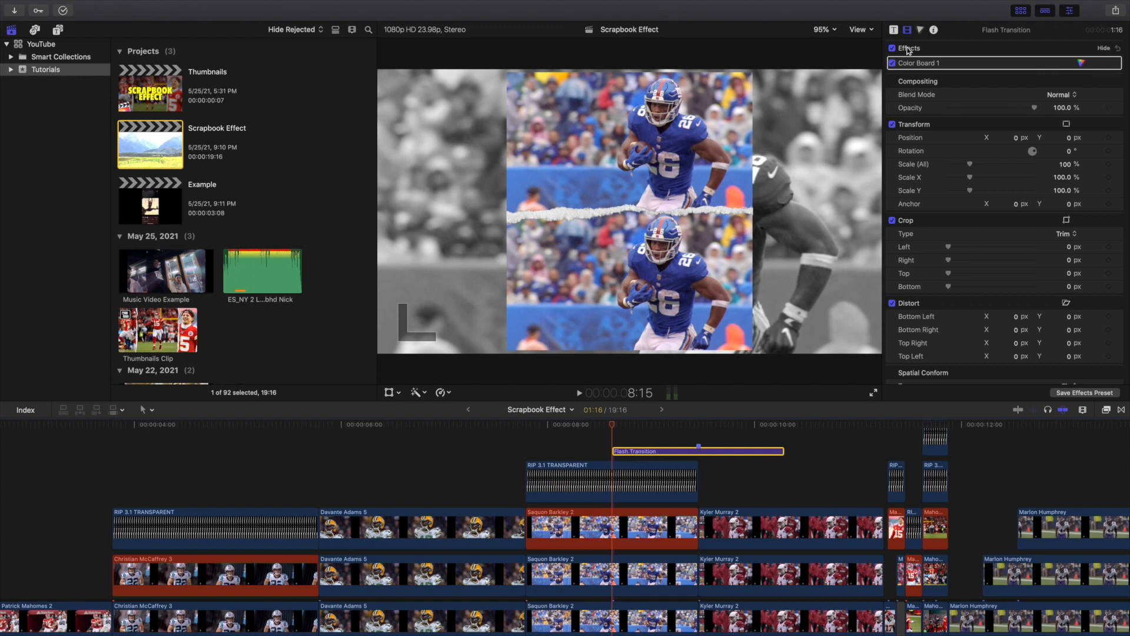
click(920, 29)
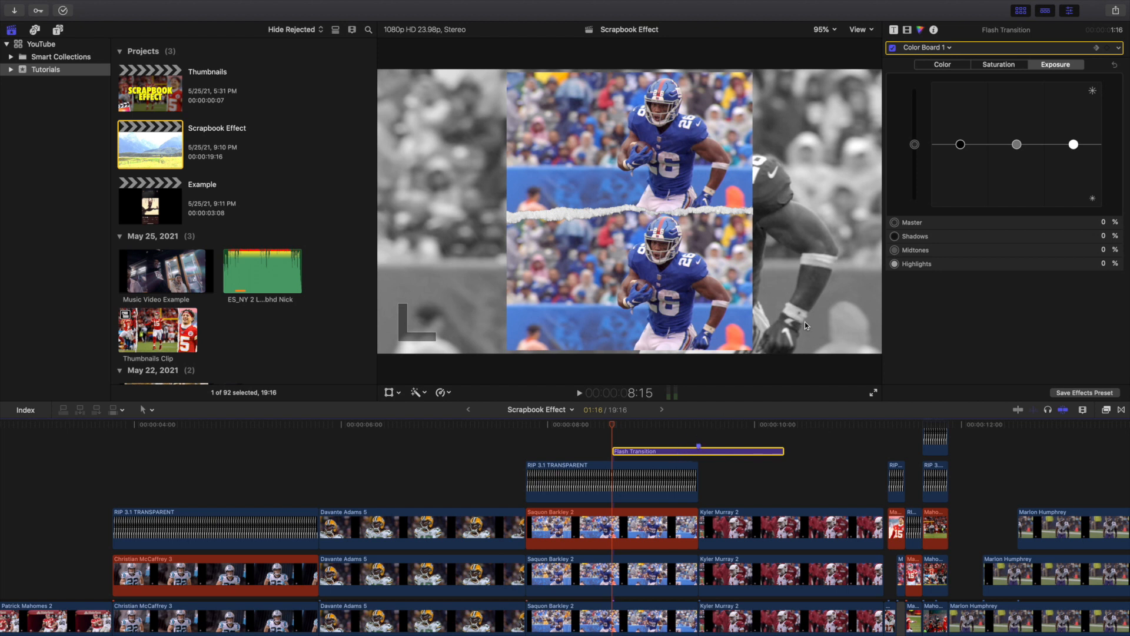
Examine the Flash Transition's exposure keyframes by returning to its start and stepping forward frame by frame.
click(661, 441)
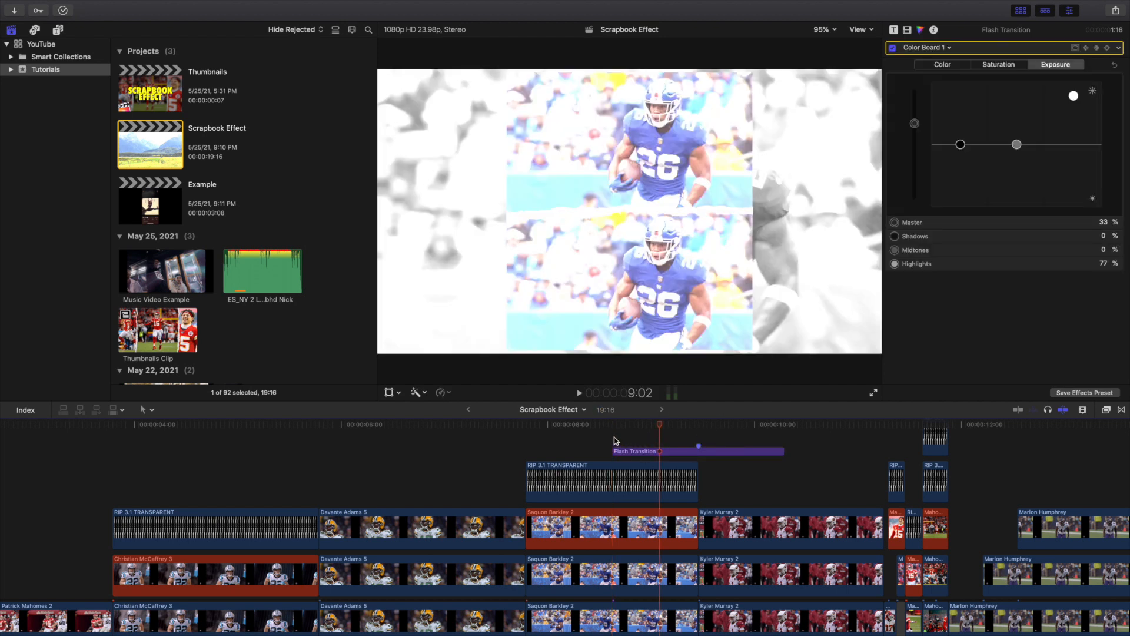
click(615, 441)
click(636, 452)
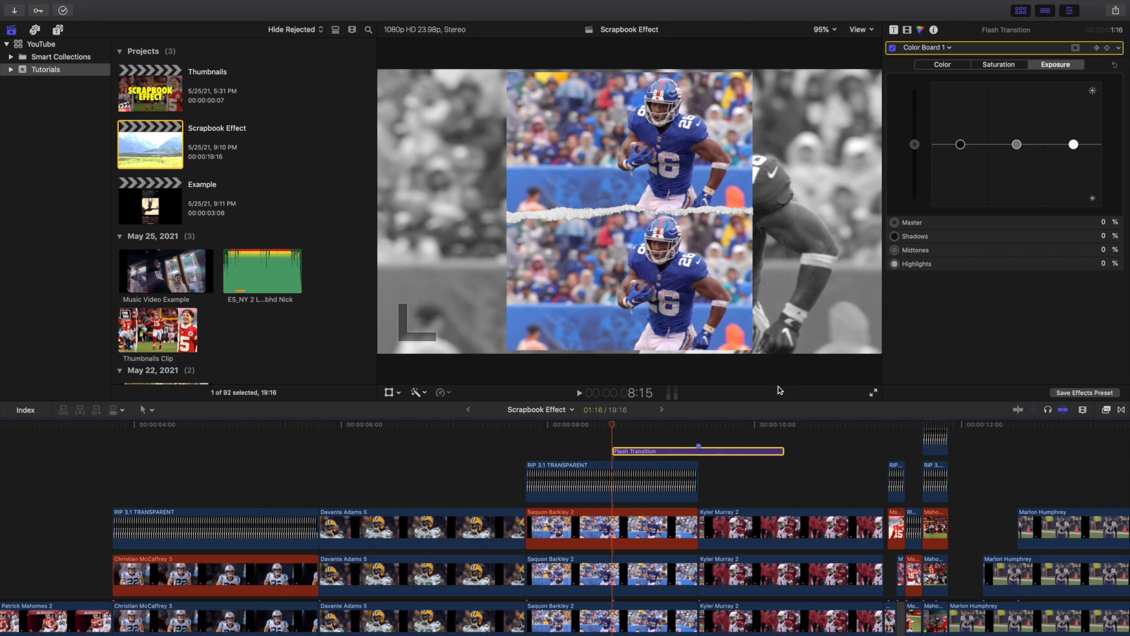
key(Right)
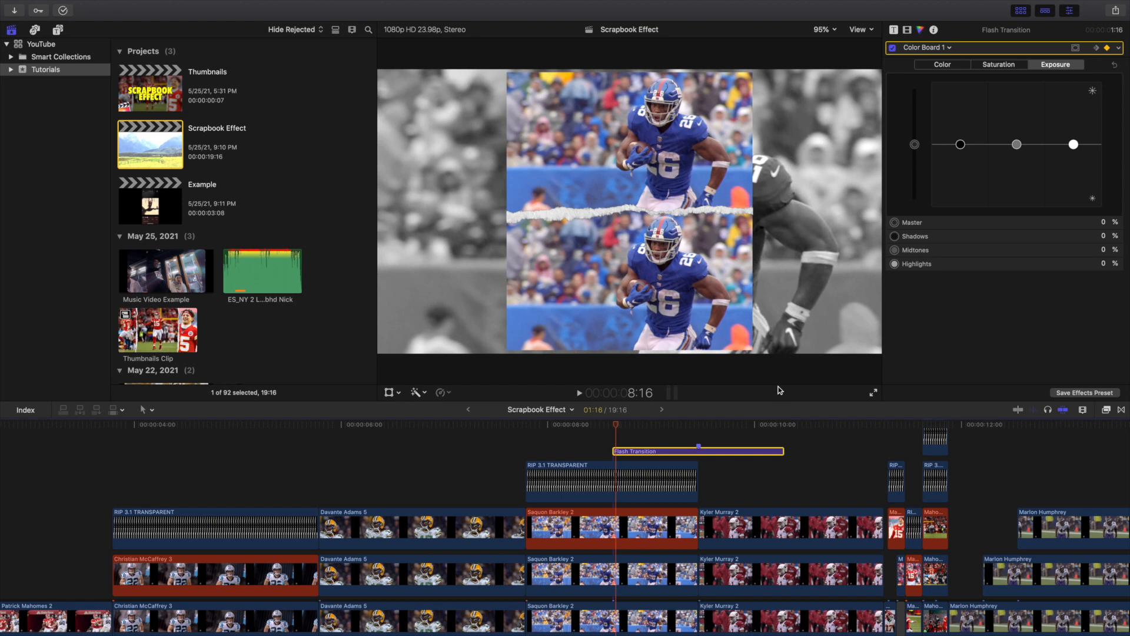
key(Right)
key(Right)
key(Right)
key(Right)
key(Right)
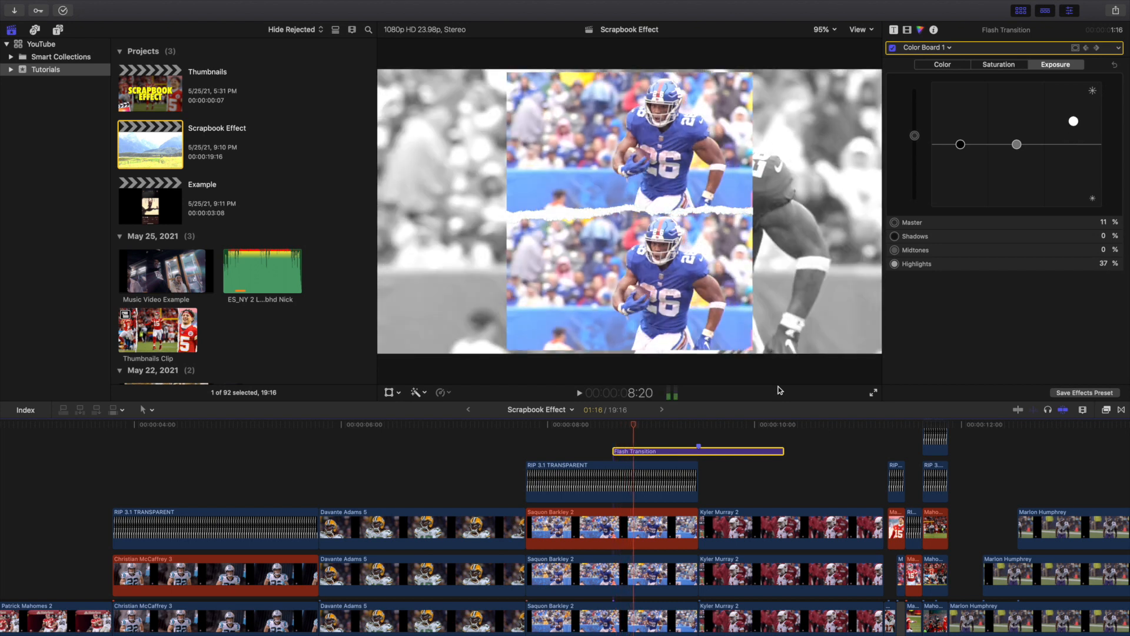
Step frame by frame through the Flash Transition's rising exposure up to its keyframe at the Saquon Barkley 2 to Kyler Murray 2 cut.
key(Right)
key(Right)
key(Right)
key(Right)
key(Right)
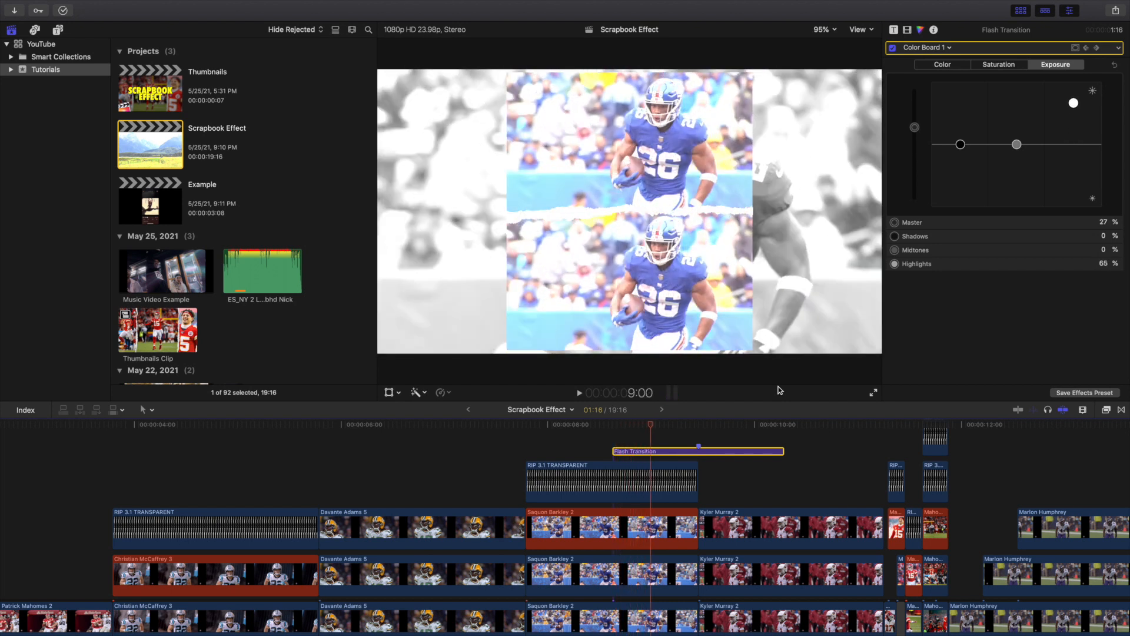
key(Right)
key(Right)
key(Right)
key(Right)
key(Right)
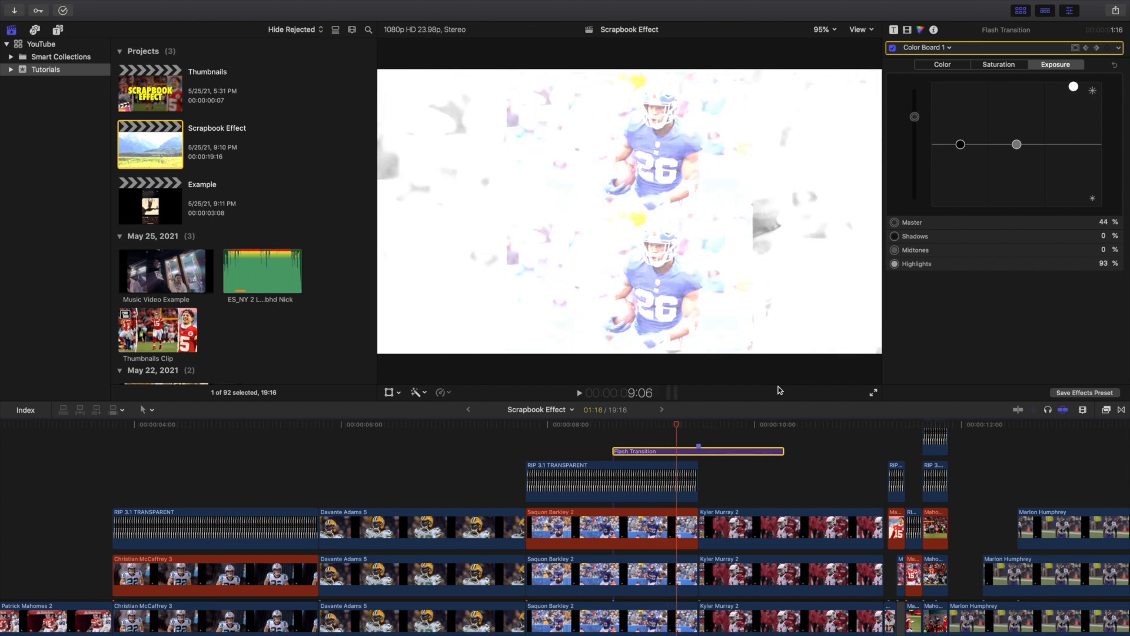
key(Right)
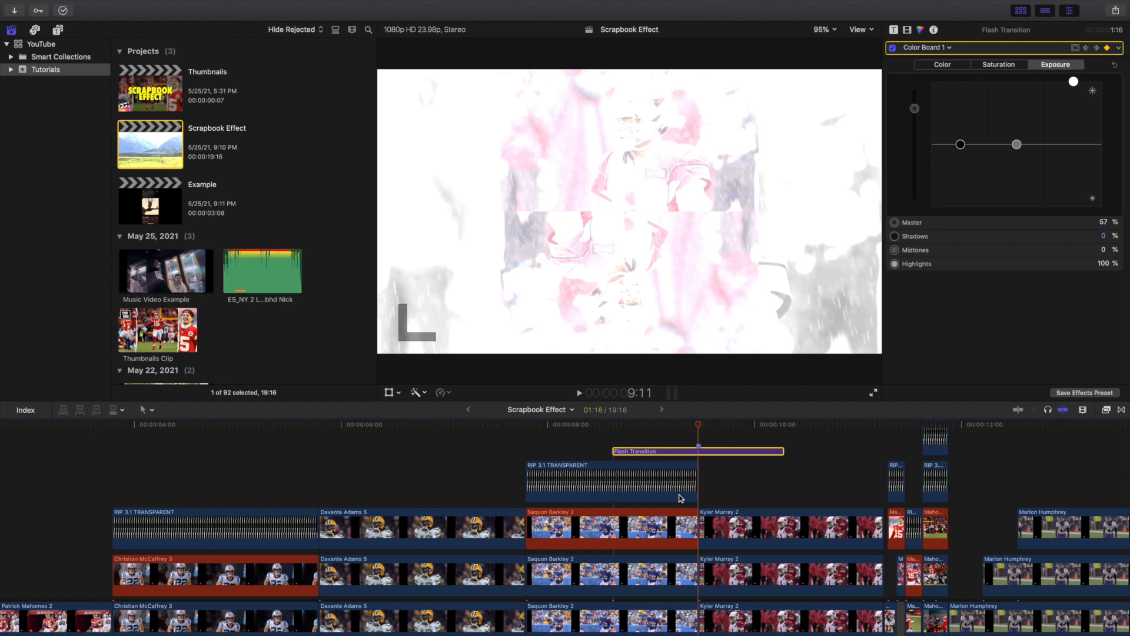
Step frame by frame through the Flash Transition's exposure fade-out over Kyler Murray 2 to the end of the title.
key(Right)
key(Right)
key(Right)
key(Right)
key(Right)
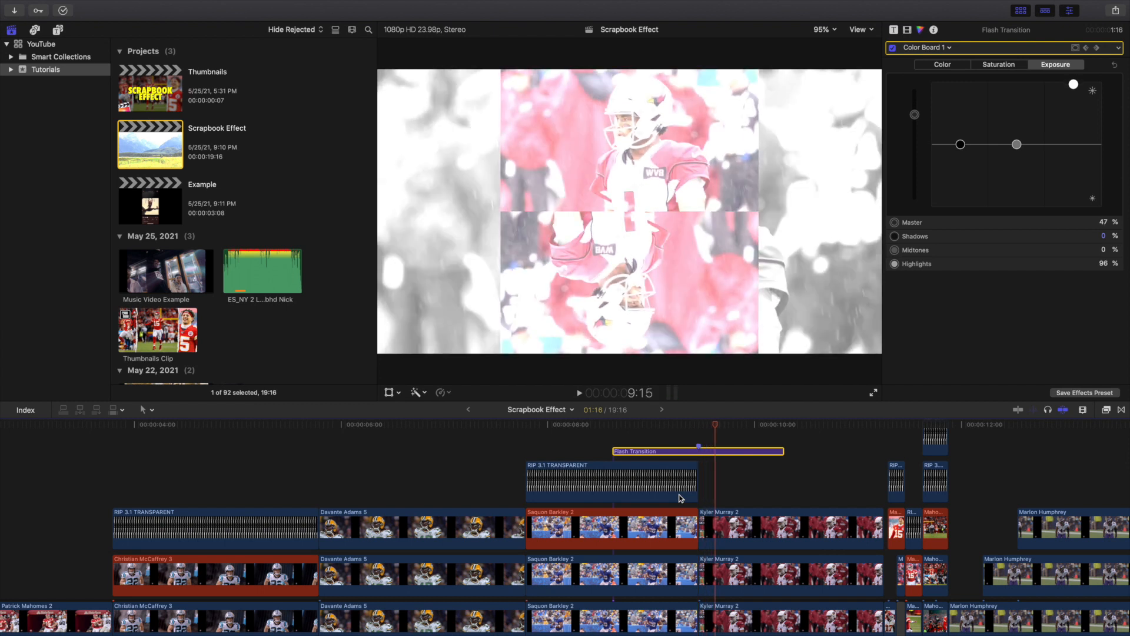
key(Right)
key(Right)
key(Right)
key(Right)
key(Right)
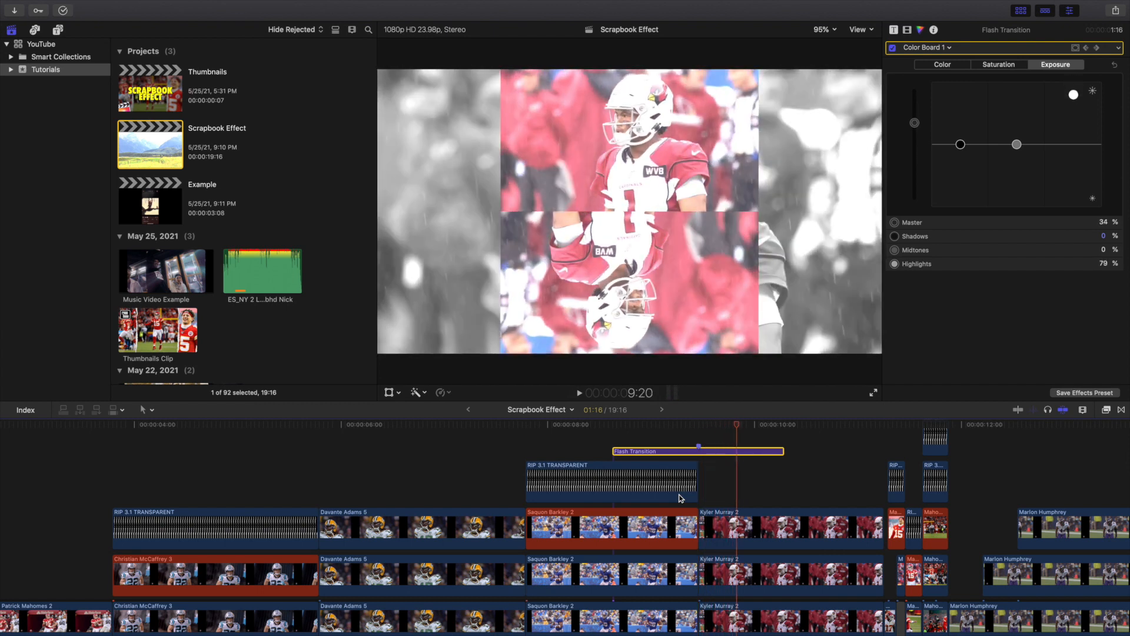
key(Right)
key(Right)
key(Right)
key(Right)
key(Right)
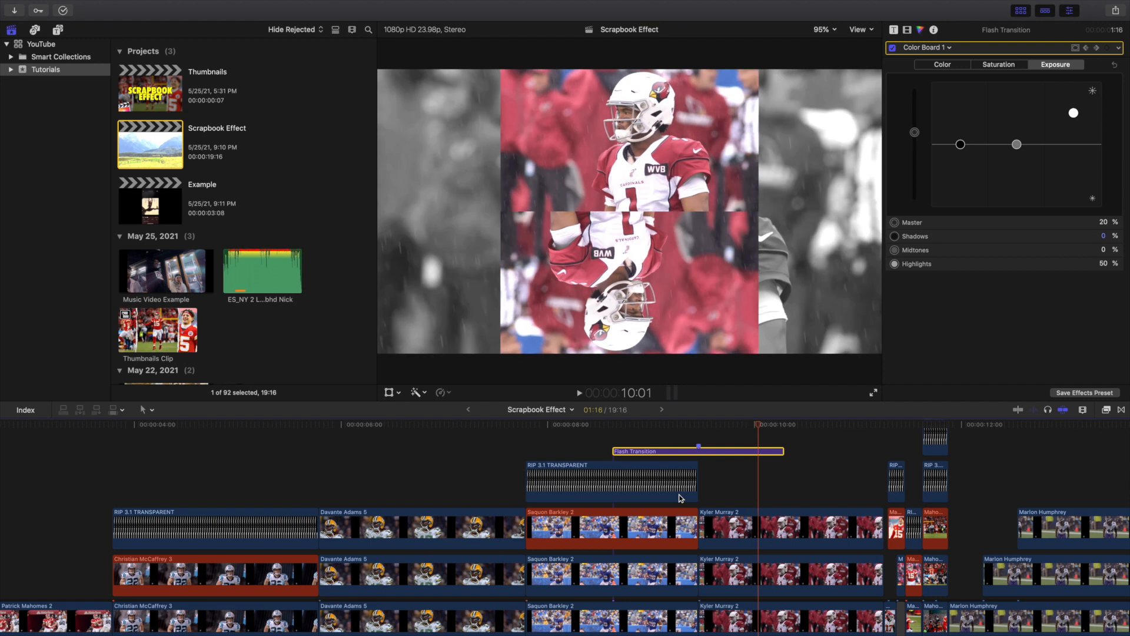
key(Right)
key(Right)
key(Right)
key(Right)
key(Right)
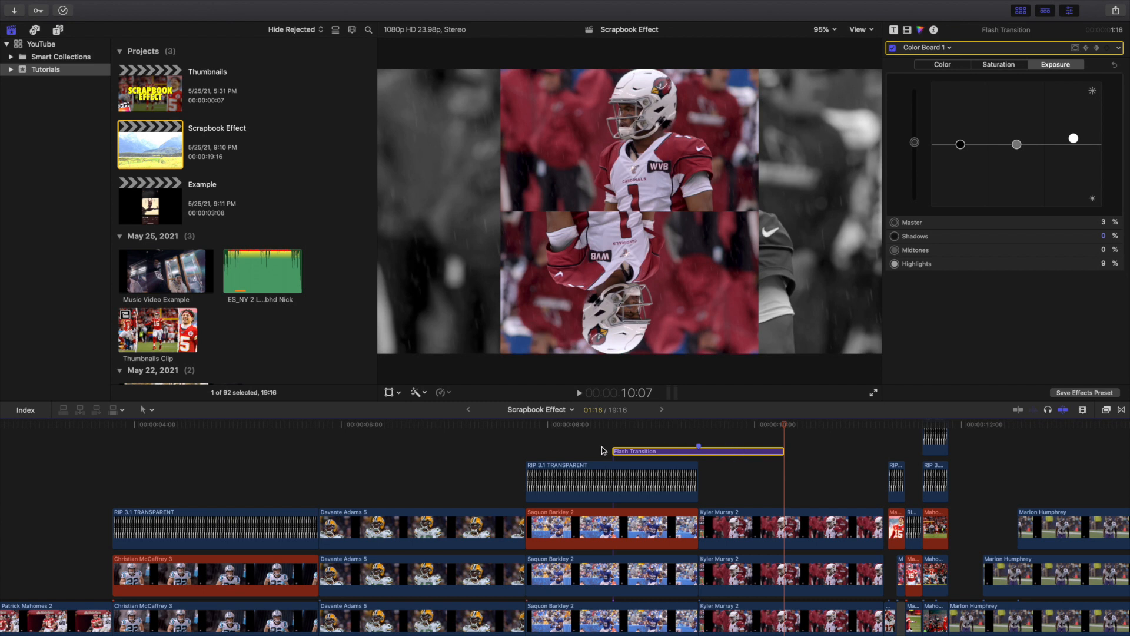
Inspect the stacked Kyler Murray 2 clips, checking the transform and crop settings of the upper two layers.
click(755, 439)
key(super+4)
scroll(739, 529, down, 2)
scroll(736, 524, right, 2)
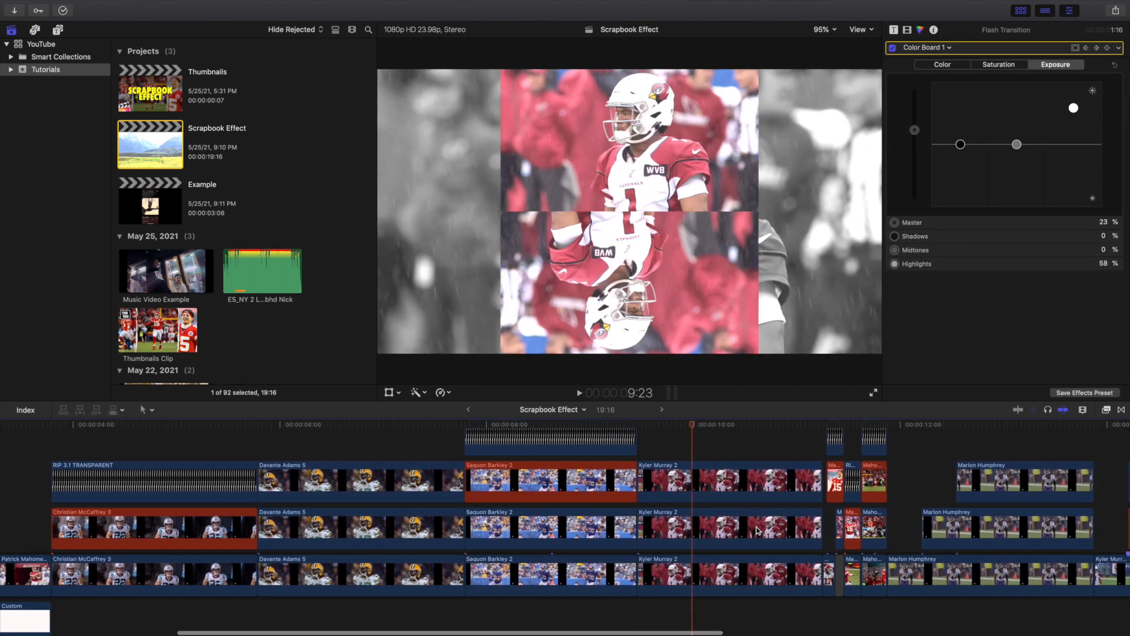
click(717, 566)
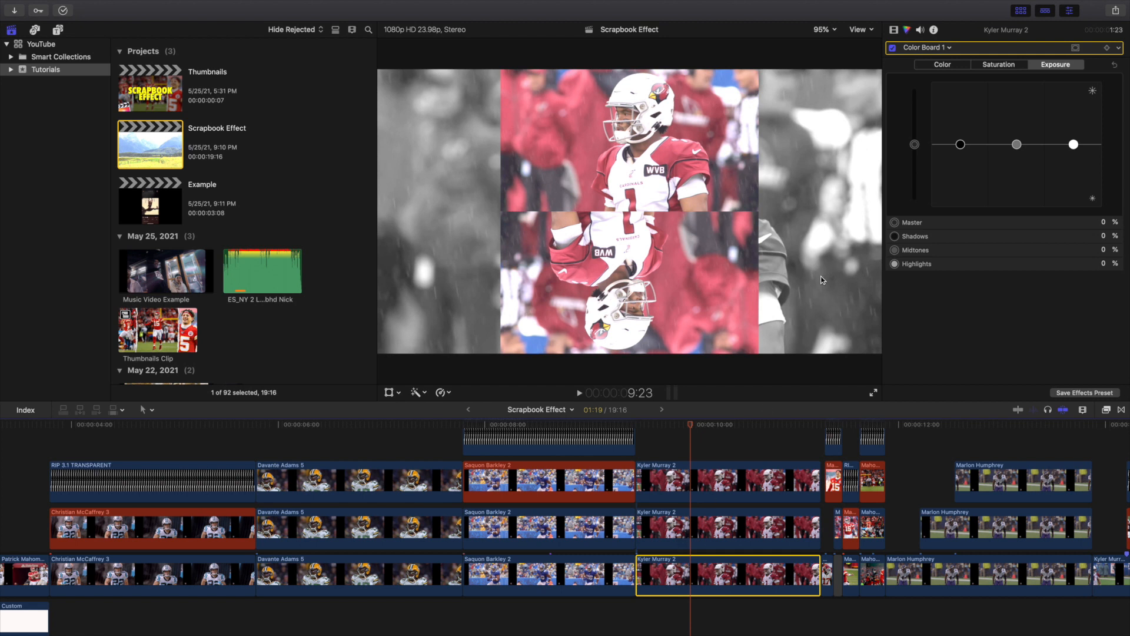
click(676, 485)
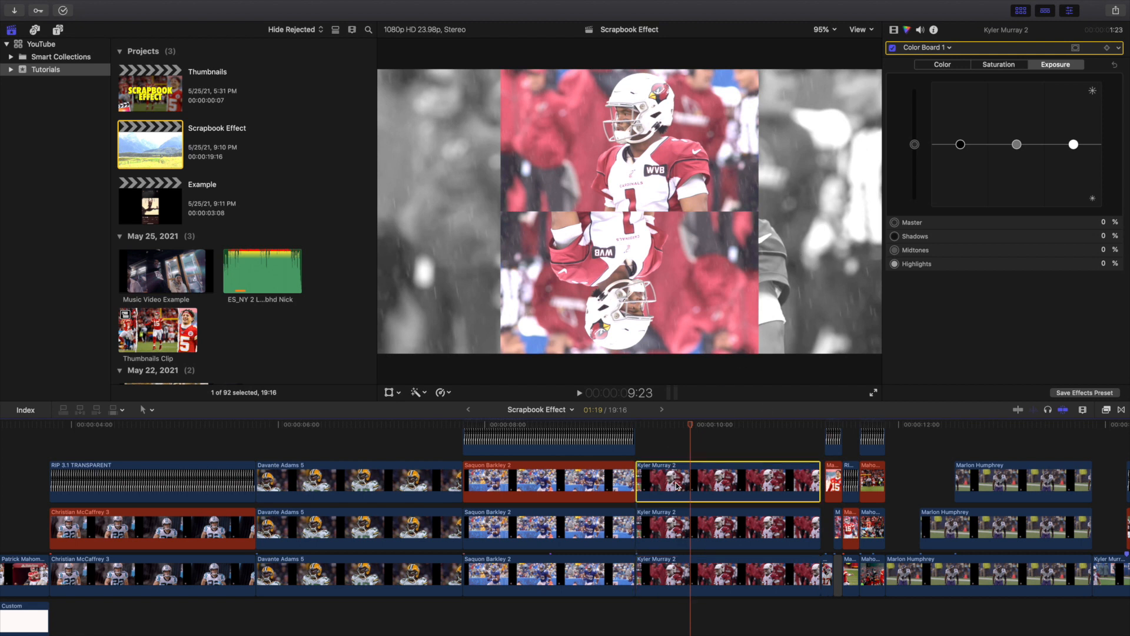
click(894, 29)
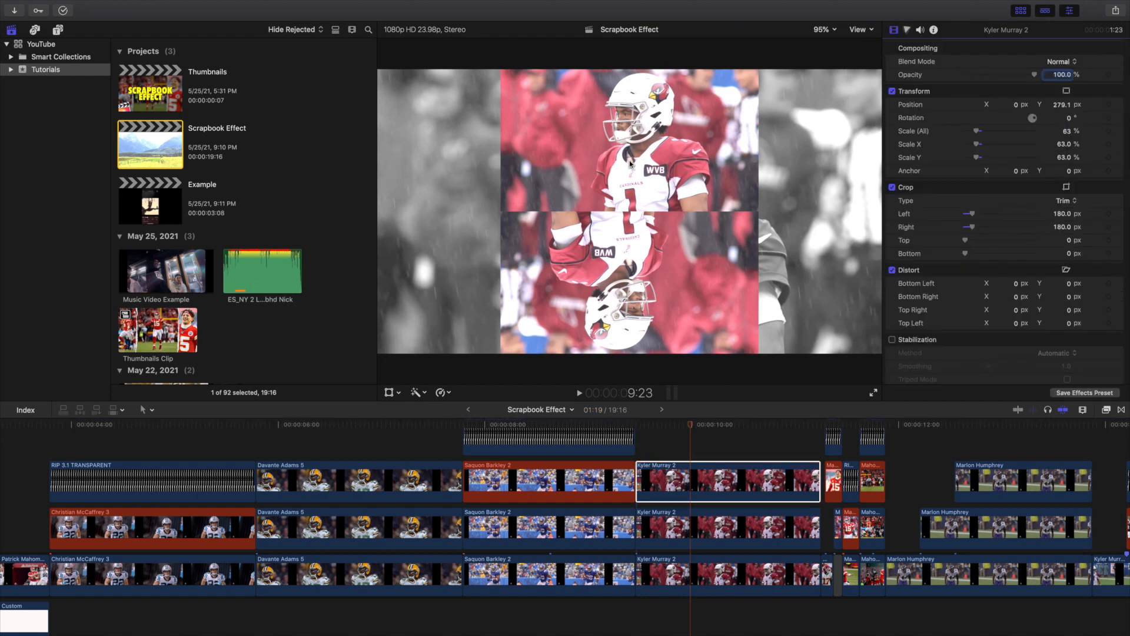
click(712, 539)
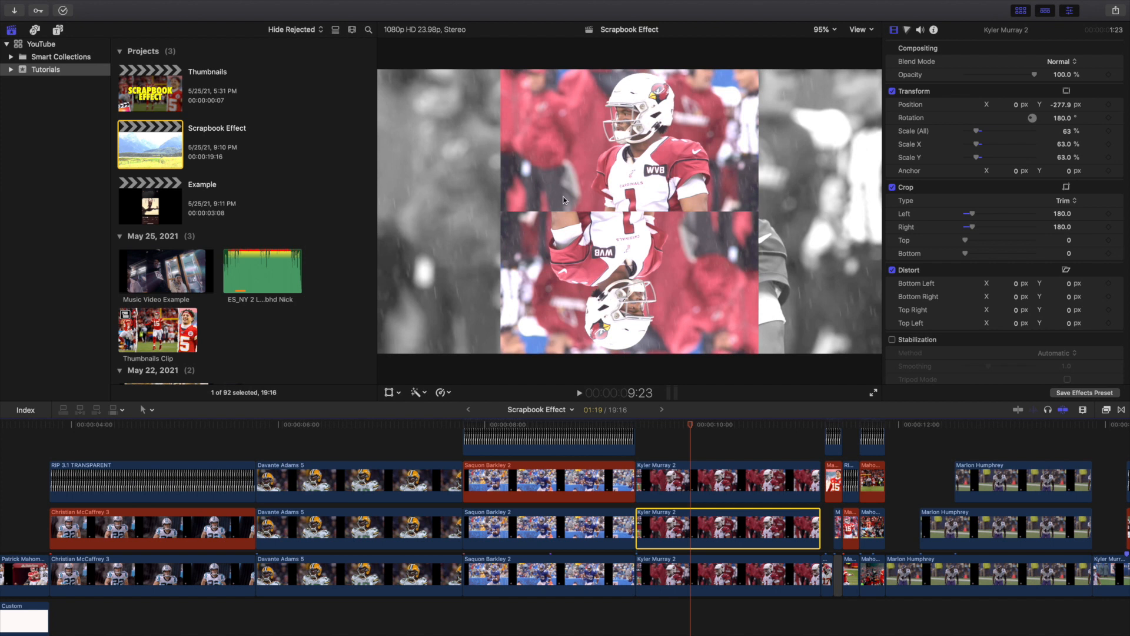
Return to the Saquon Barkley 2 segment to view the RIP 3.1 TRANSPARENT overlay for comparison.
scroll(731, 459, up, 3)
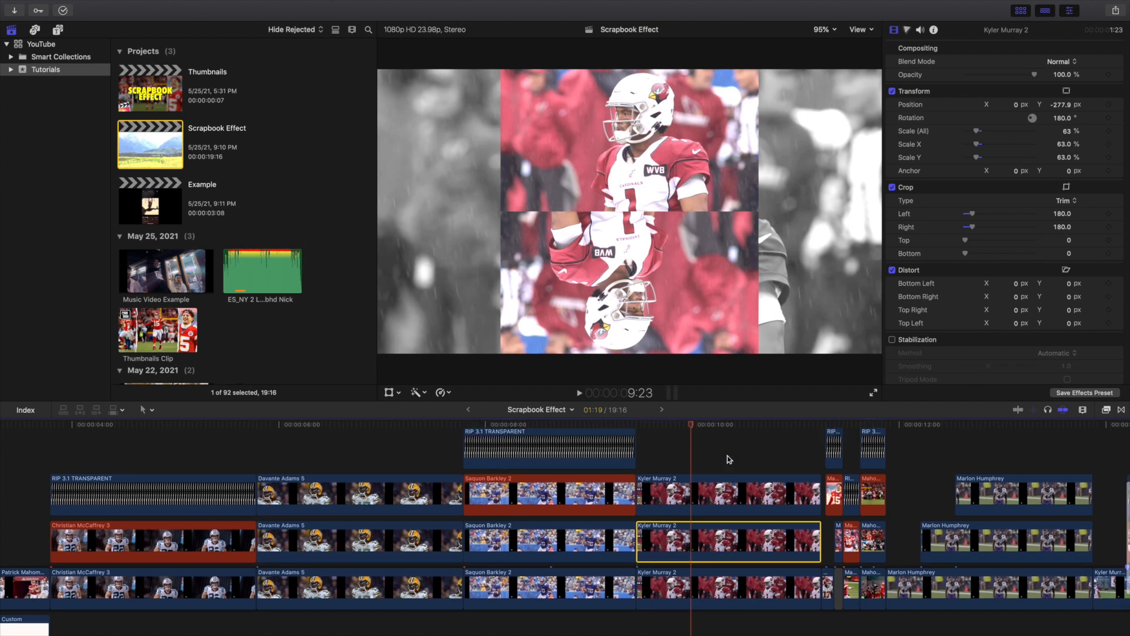
click(512, 453)
scroll(570, 460, down, 2)
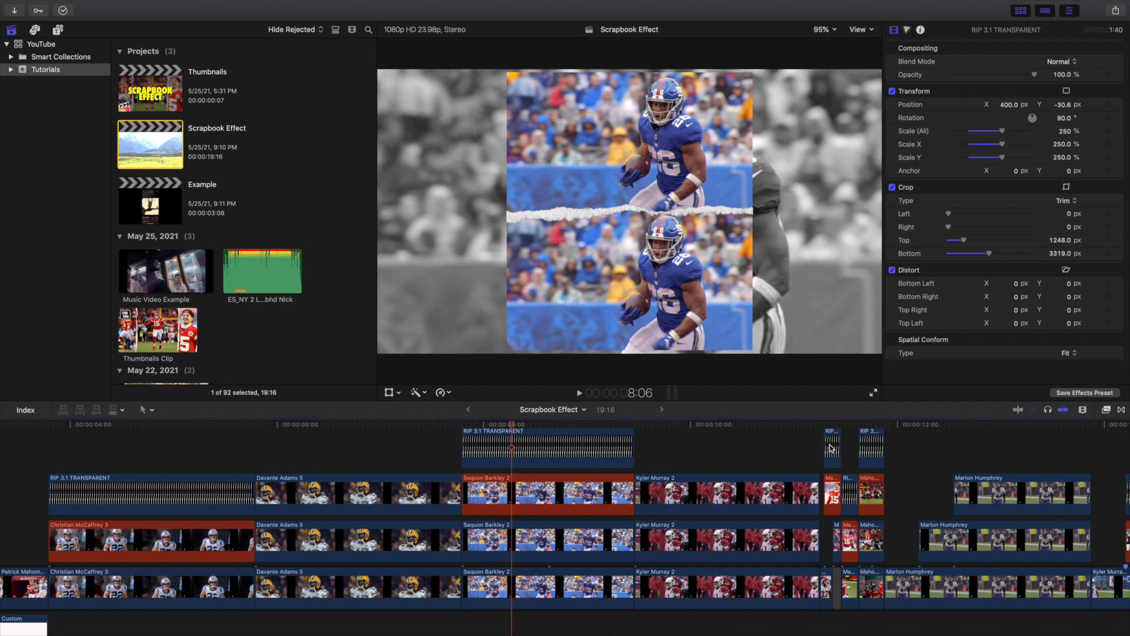
Go to the start of Mahomes Pic 10 and enlarge the timeline around the short Mahomes picture sequence.
scroll(834, 448, right, 3)
scroll(834, 448, right, 4)
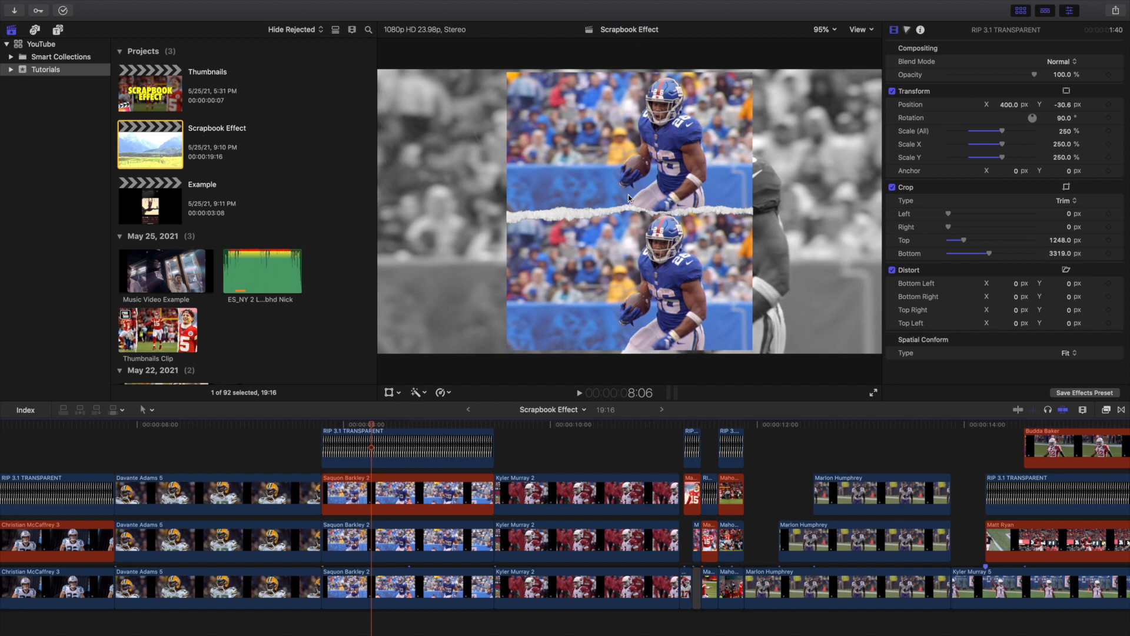
click(680, 458)
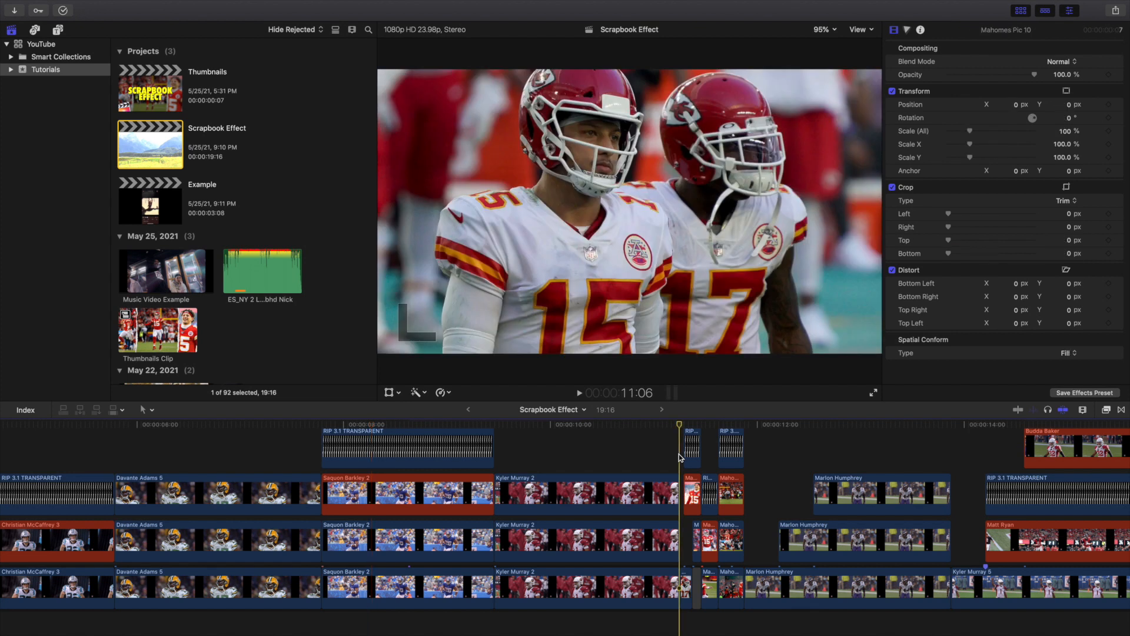
key(super+equal)
key(super+equal)
key(super+equal)
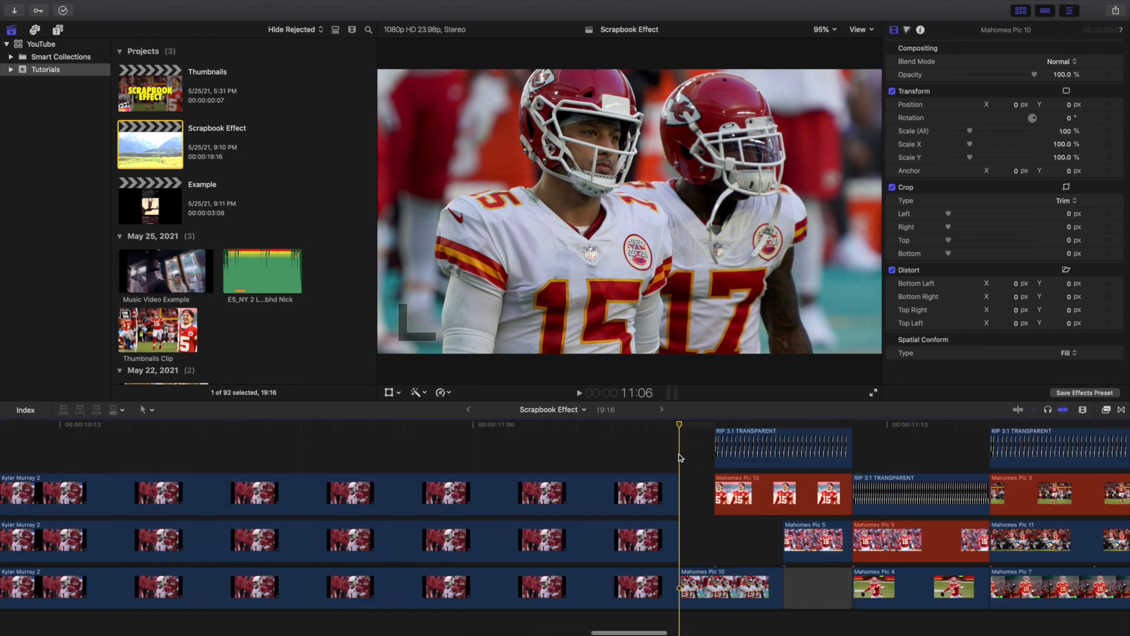
scroll(683, 447, right, 3)
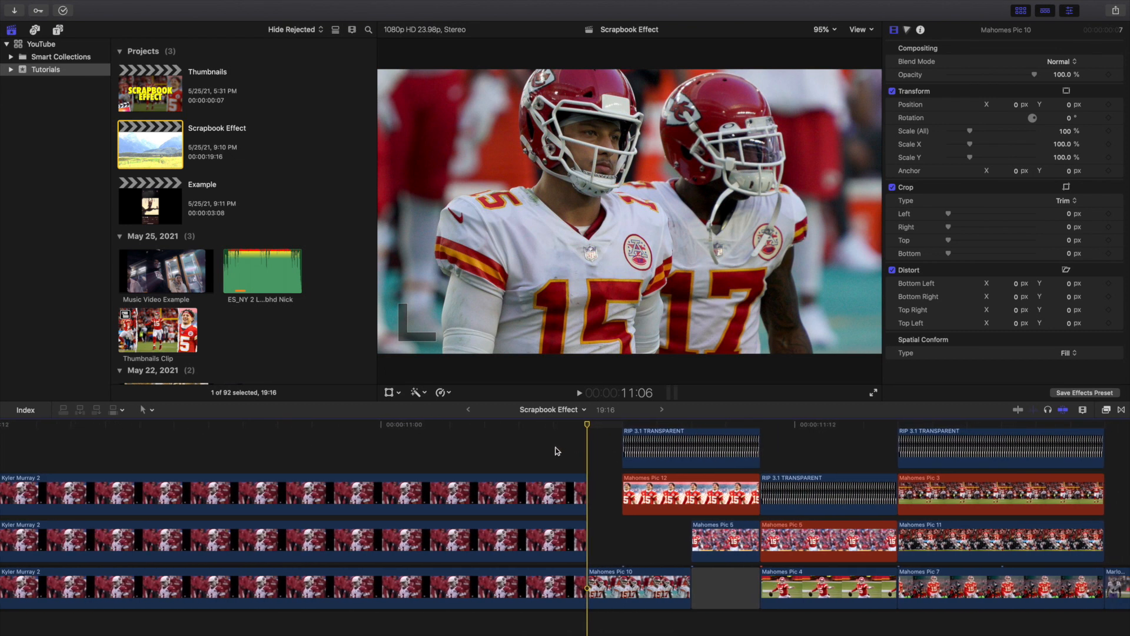
Step frame by frame through the Mahomes split-screen pictures, from Mahomes Pic 10 and 12 to Mahomes Pic 4 and 5.
key(Right)
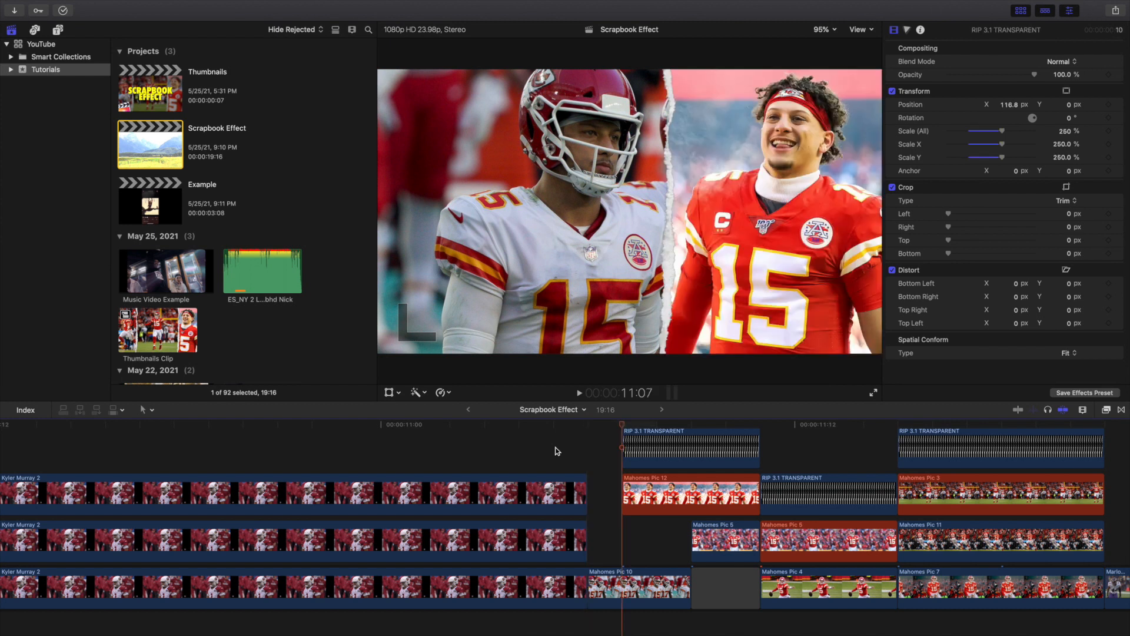
key(Right)
key(Right)
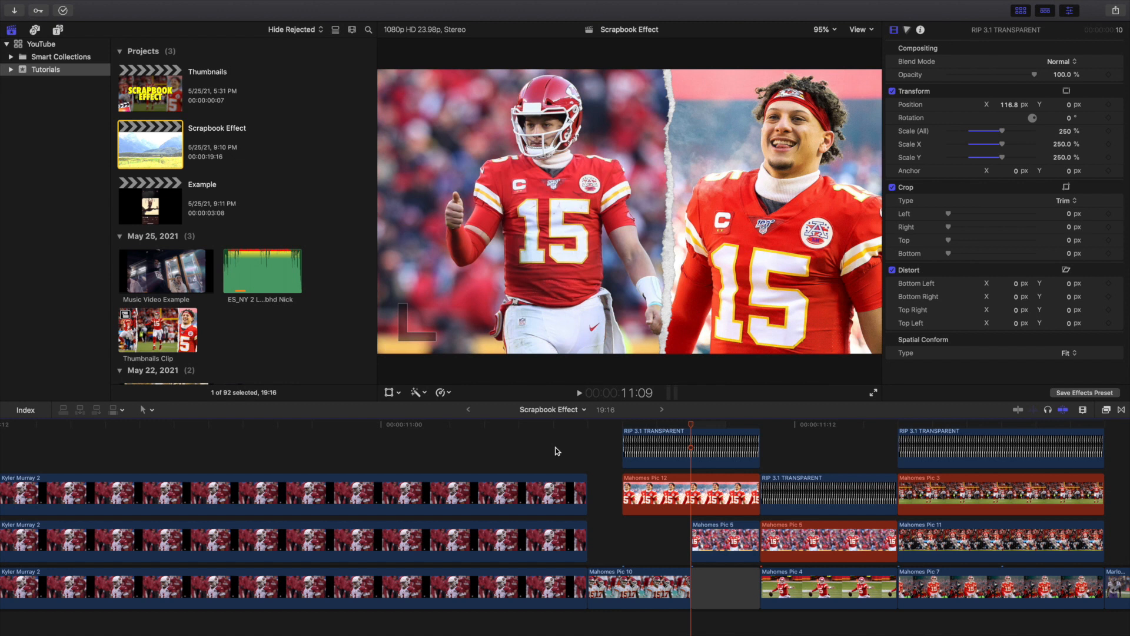
key(Right)
key(Right)
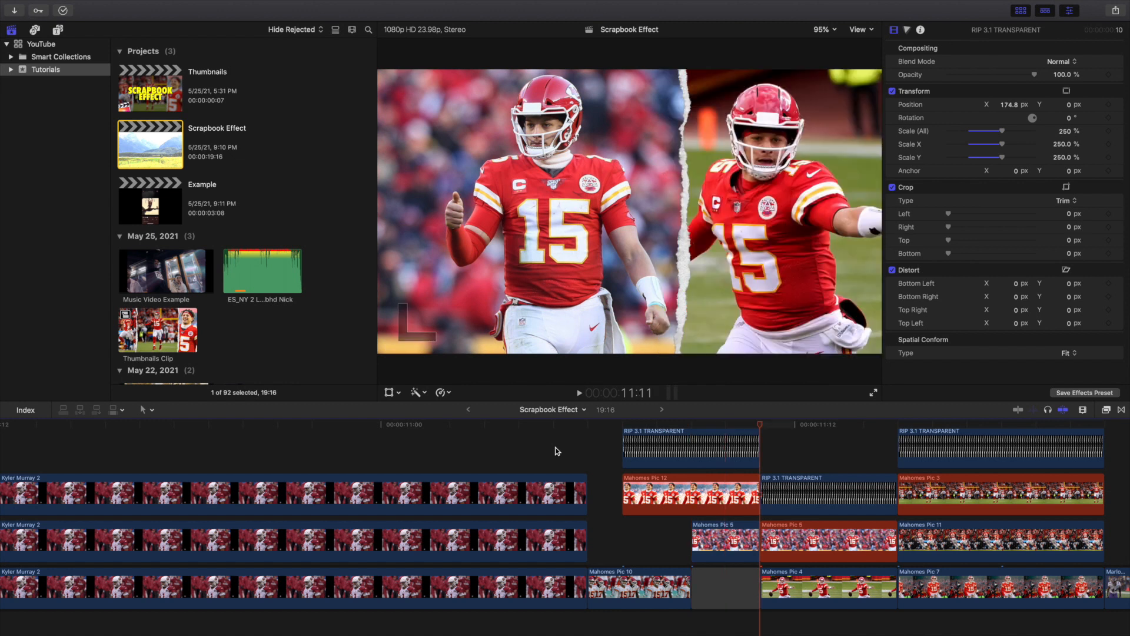
scroll(557, 451, right, 3)
key(Right)
key(Right)
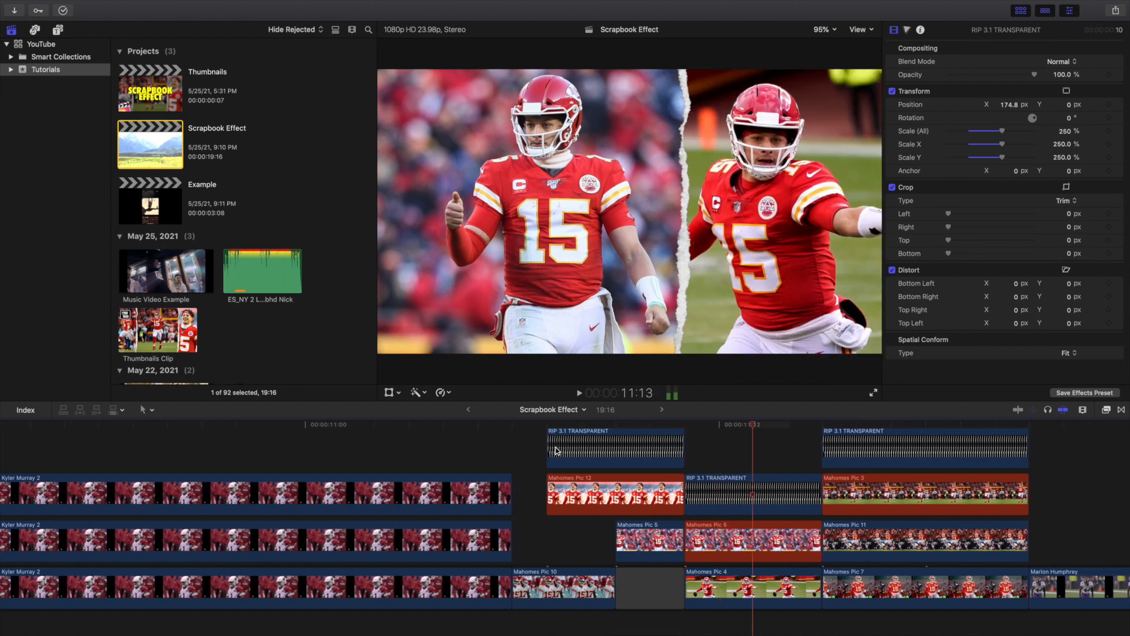
Examine the three-picture Mahomes section and its stacked torn-paper overlays frame by frame until the Marlon Humphrey clip starts.
key(Right)
key(Right)
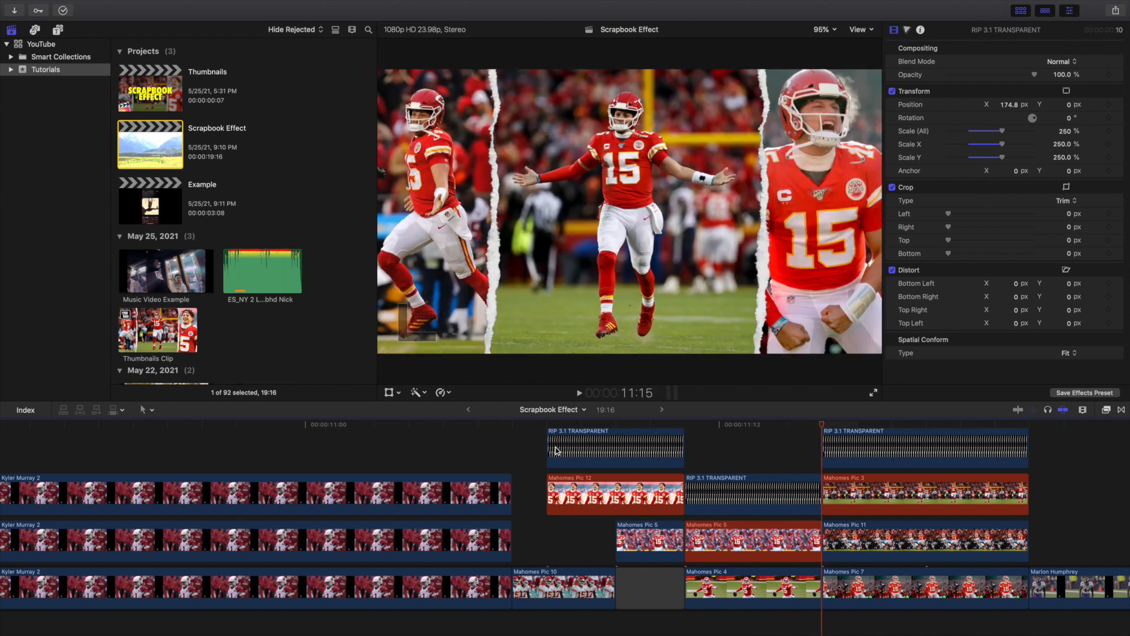
key(Right)
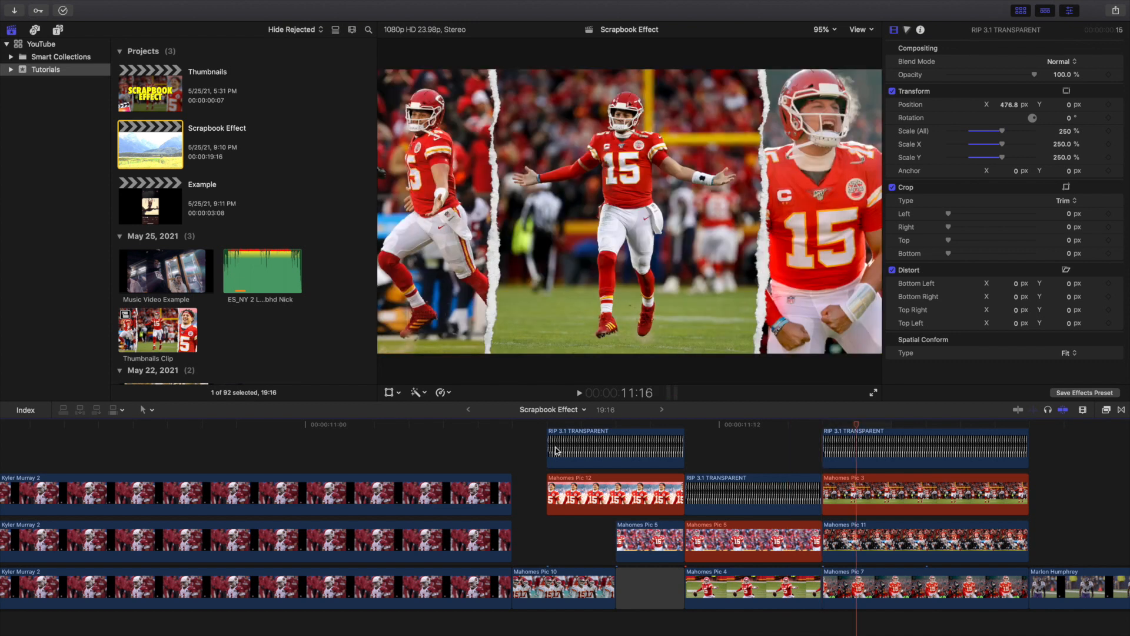
key(Right)
key(Right)
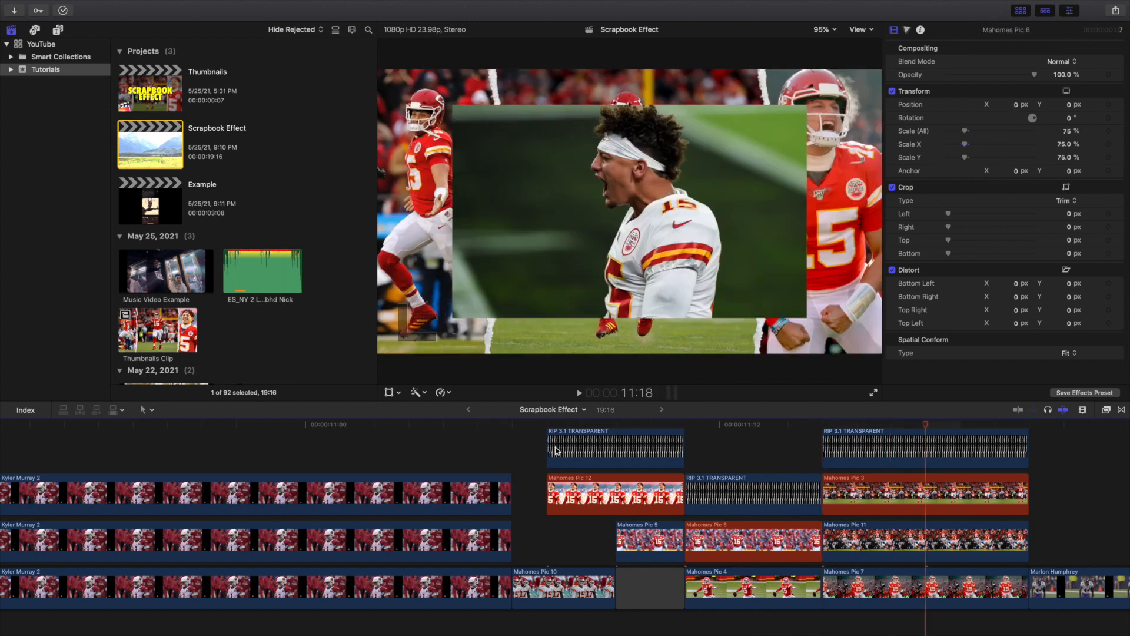
scroll(729, 480, up, 3)
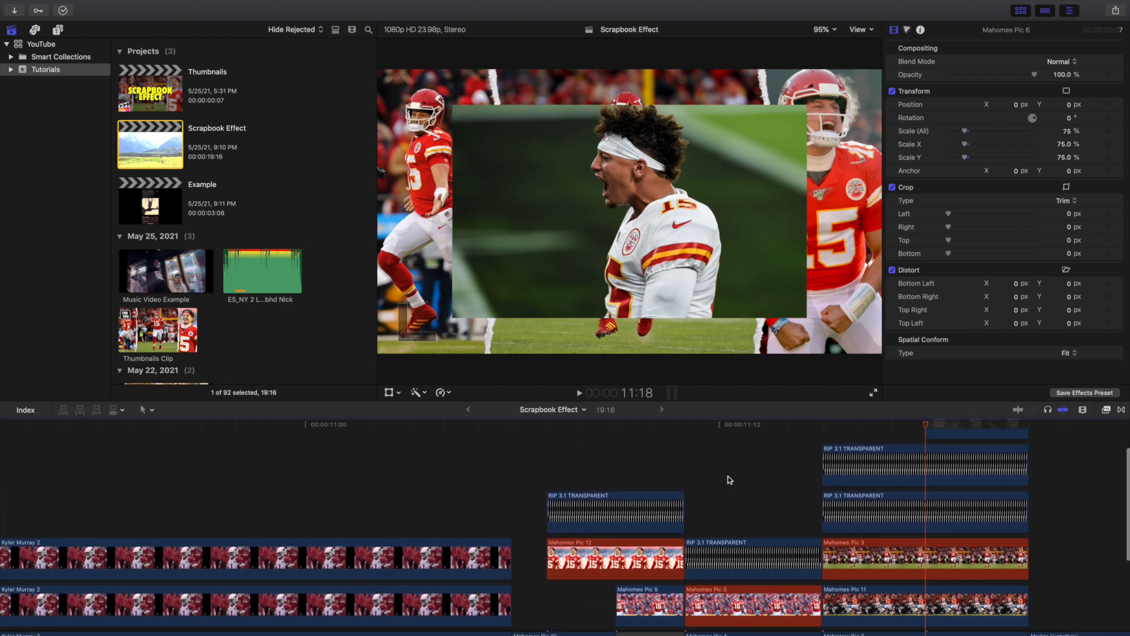
key(Right)
key(Right)
key(Right)
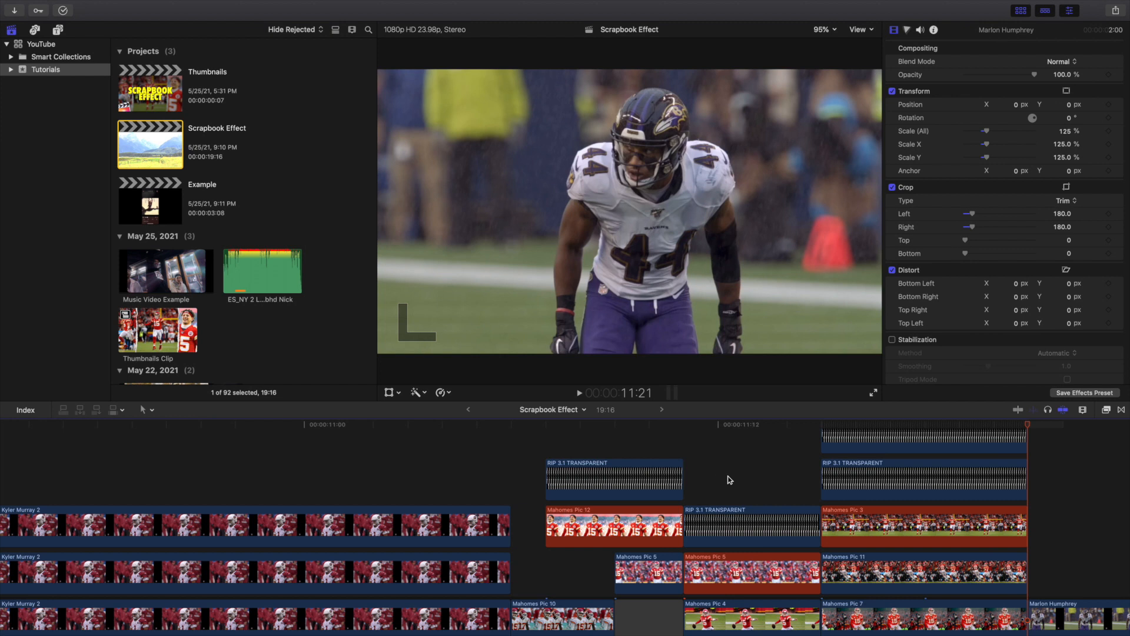
Review the whole Mahomes picture sequence again frame by frame, from Mahomes Pic 10 to the start of Marlon Humphrey.
scroll(719, 477, down, 5)
scroll(719, 477, left, 5)
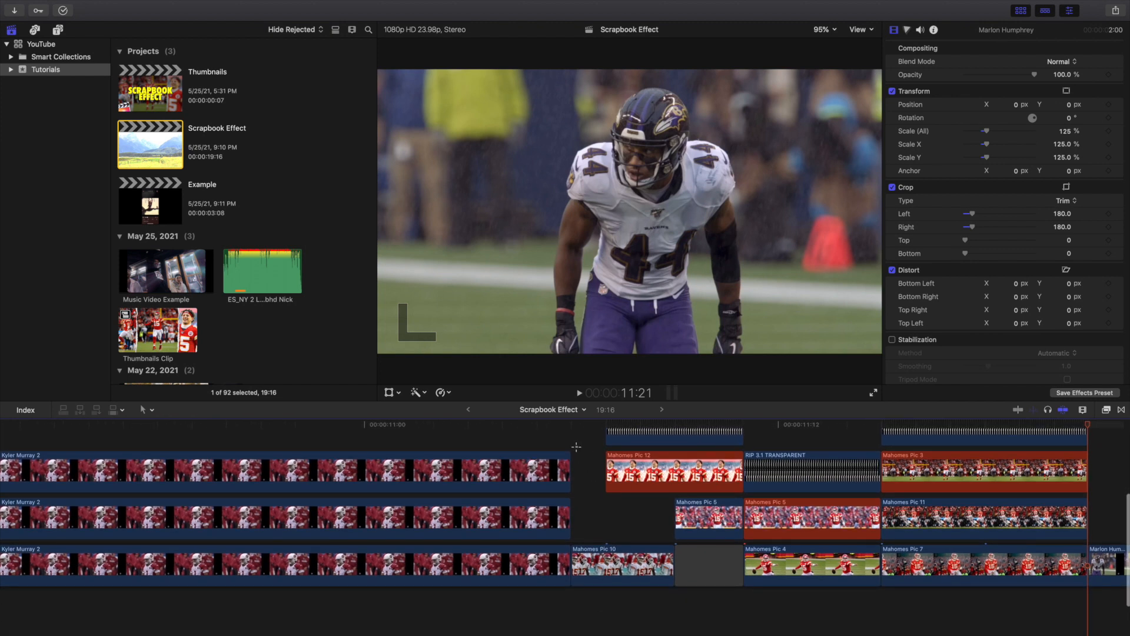
click(576, 446)
key(Right)
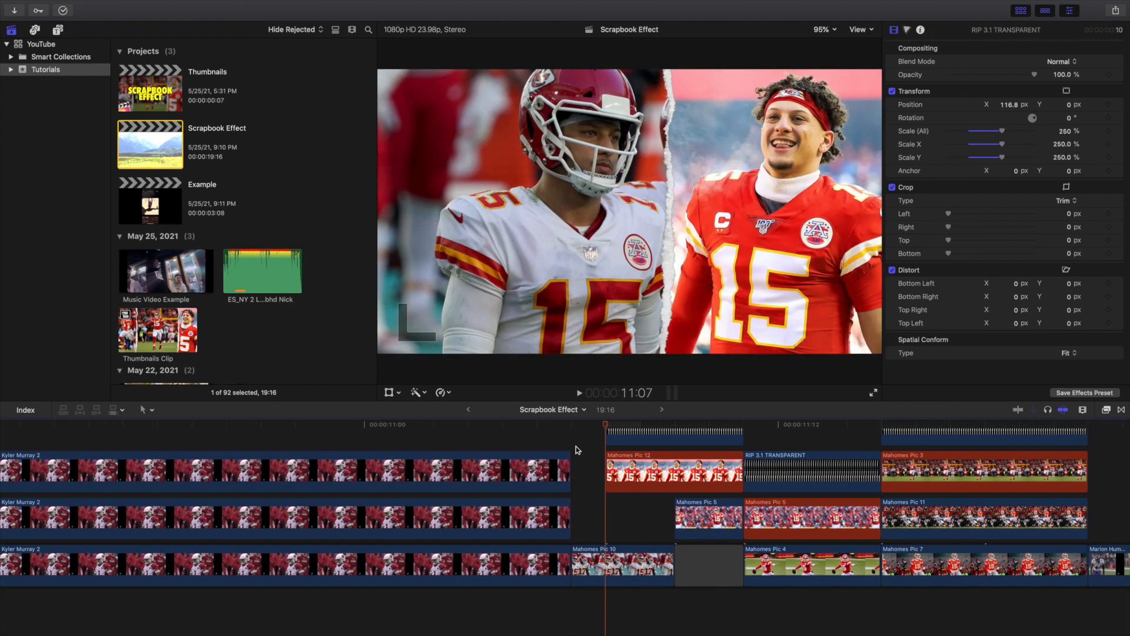
key(Right)
key(Right)
key(Right)
key(Right)
key(Right)
key(Right)
key(Right)
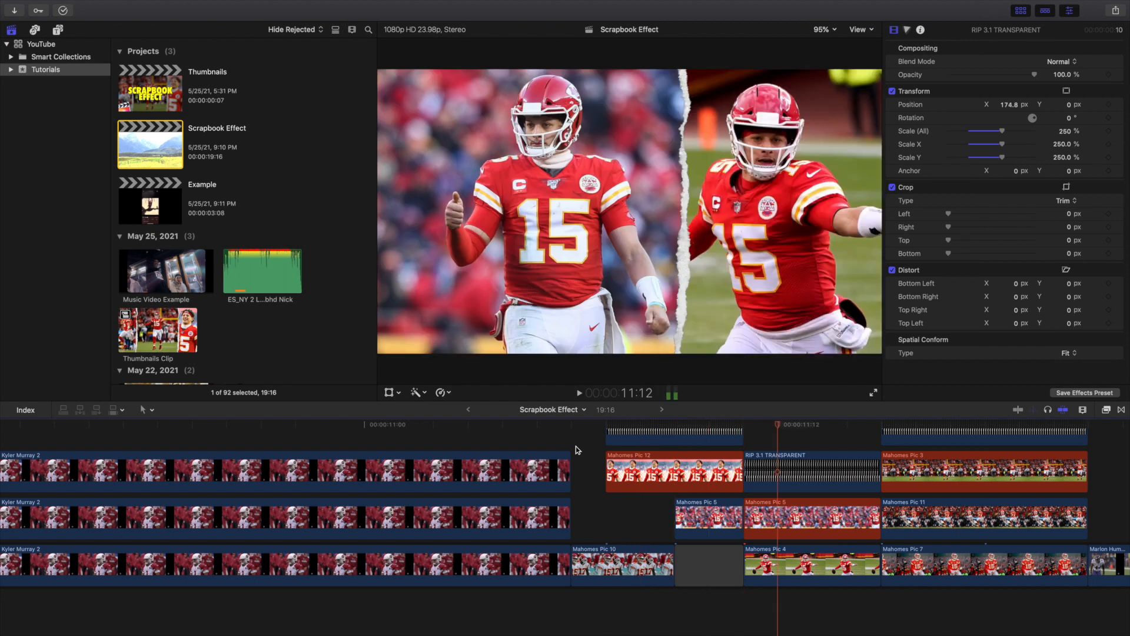
key(Right)
key(Right)
key(Right)
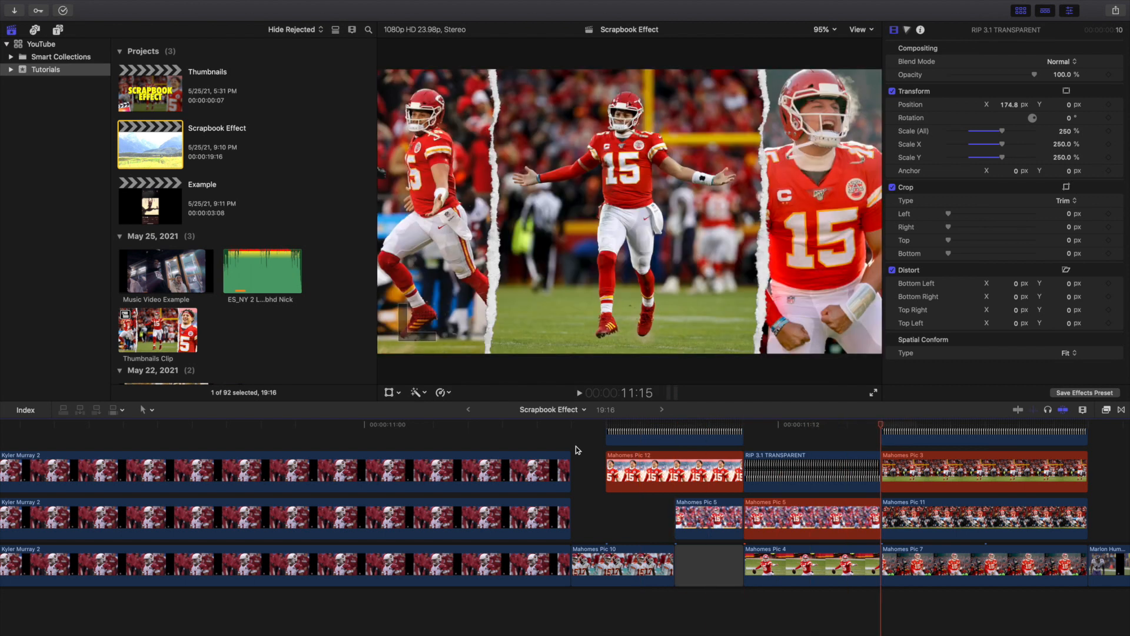
key(Right)
key(Right)
key(Right)
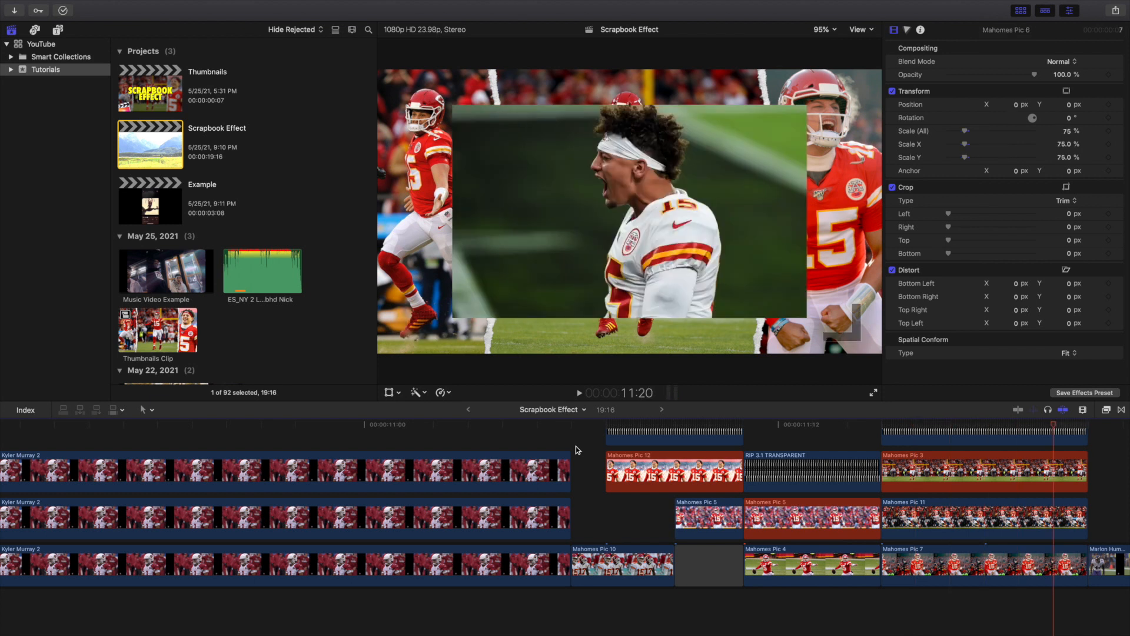
key(Right)
Show the Marlon Humphrey clips in a wider timeline view and look over the overlay layers just before them.
scroll(616, 451, right, 5)
scroll(617, 451, right, 8)
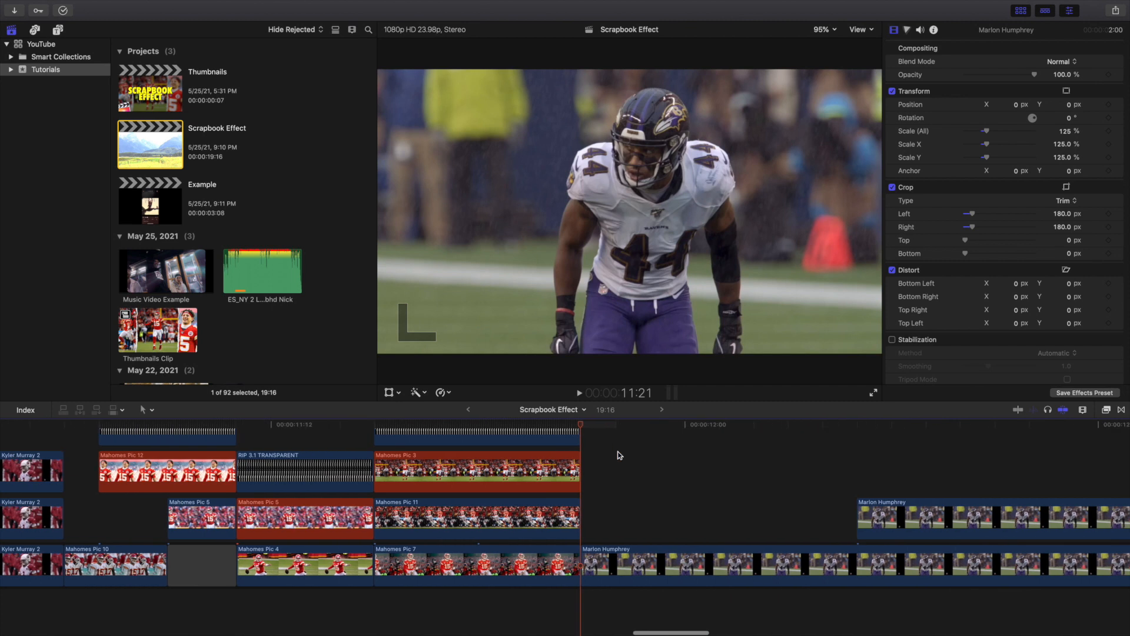
key(super+minus)
scroll(619, 456, left, 3)
scroll(617, 455, up, 5)
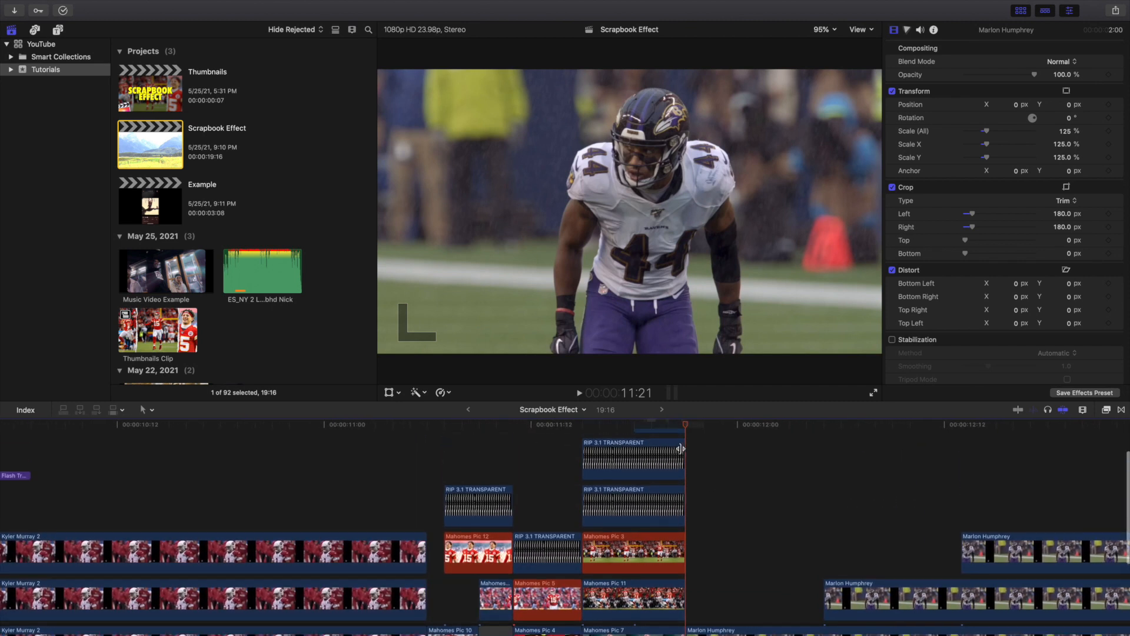
scroll(690, 448, down, 5)
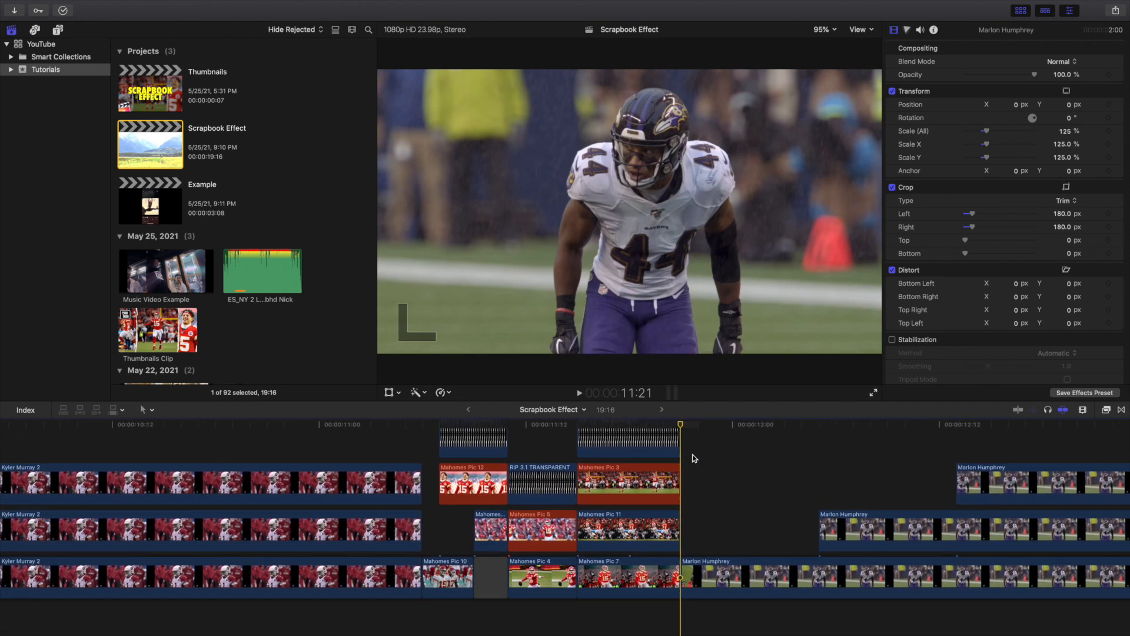
Look over where the second and third Marlon Humphrey clips begin over the first, then return to the first clip's start.
scroll(693, 458, down, 1)
scroll(693, 458, right, 3)
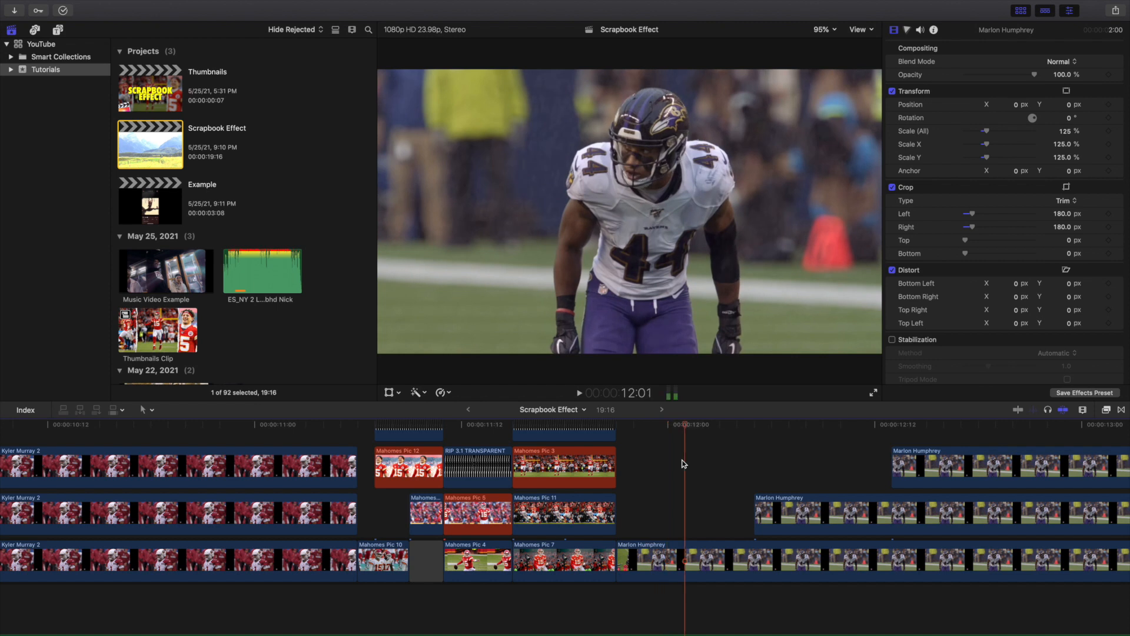
key(l)
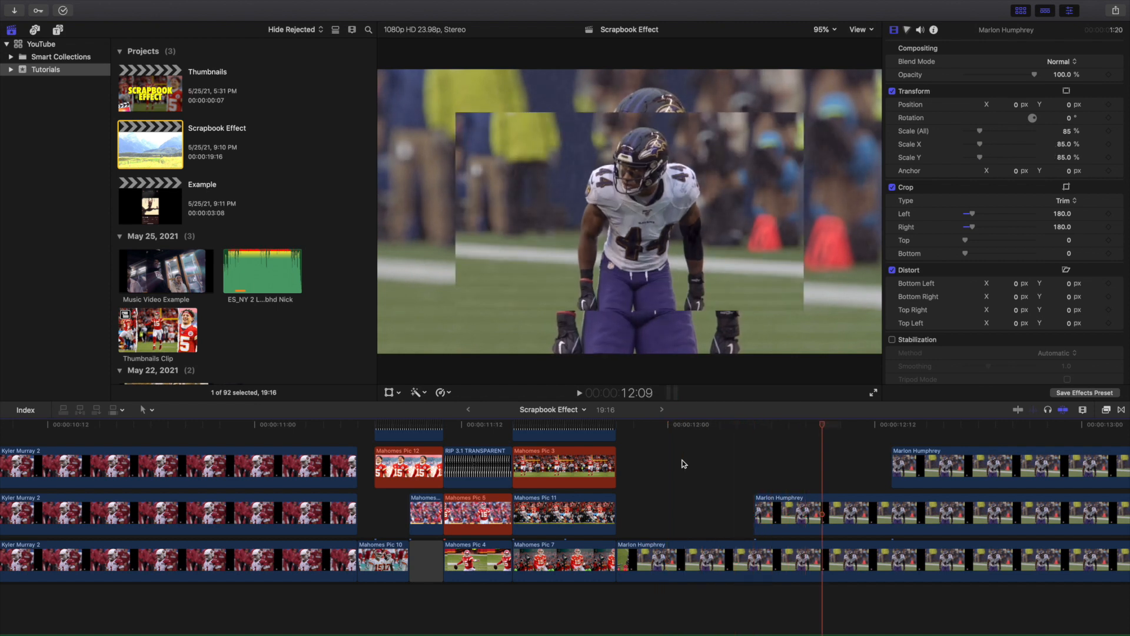
key(l)
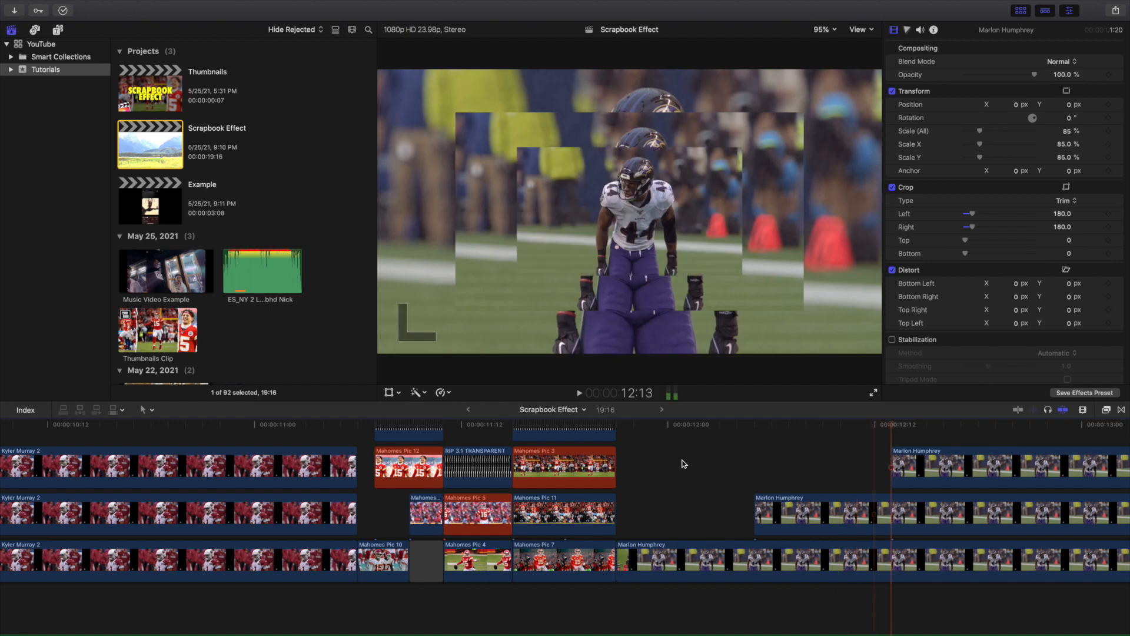
click(626, 469)
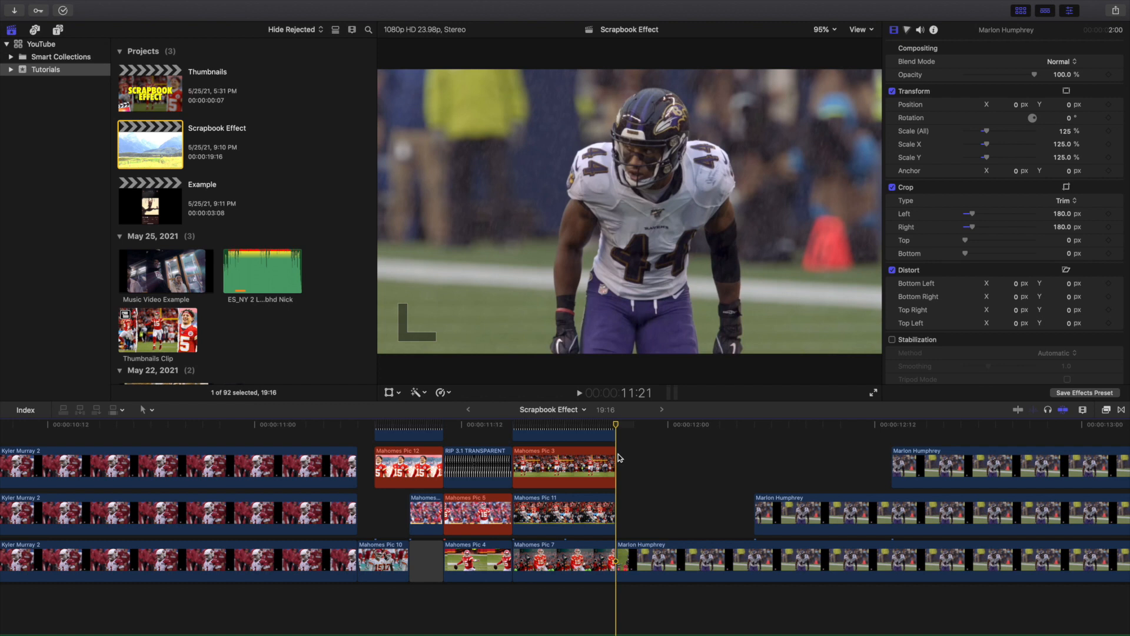
Step frame by frame from the first Marlon Humphrey clip to the frames where its second and third layered copies start.
scroll(618, 453, up, 3)
scroll(619, 453, down, 2)
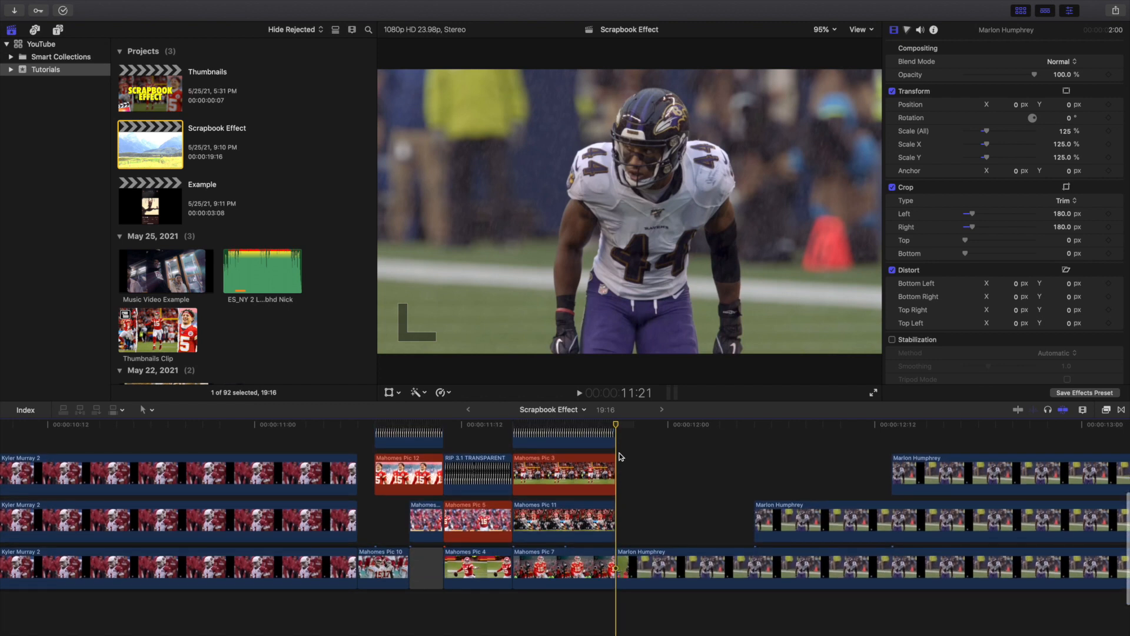
key(Right)
key(Right)
key(Right)
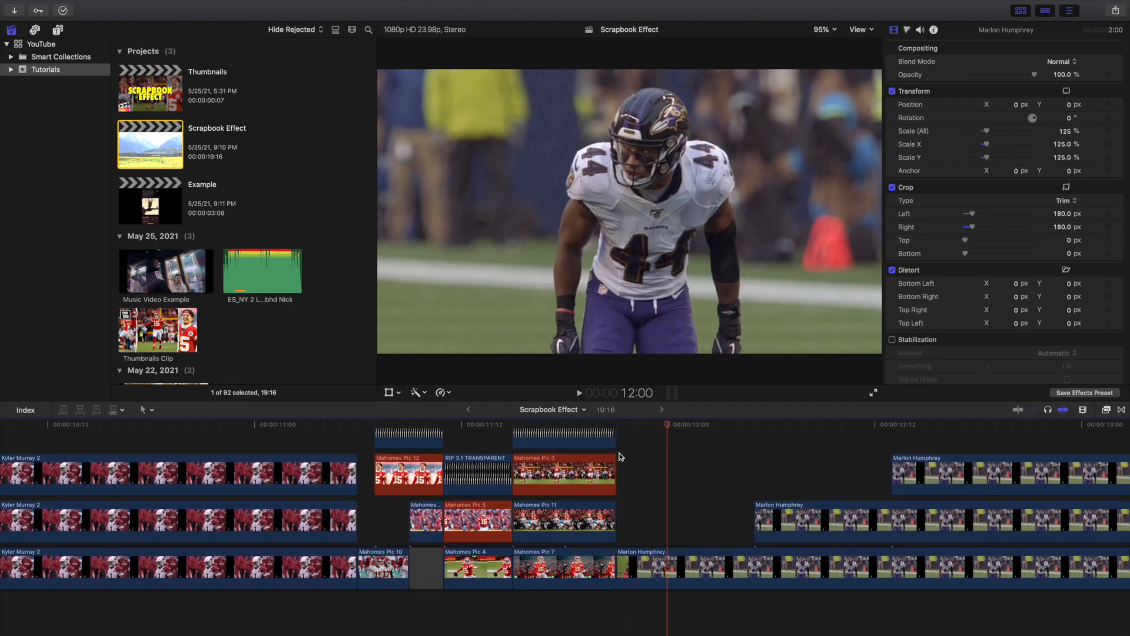
click(619, 457)
key(Right)
key(Right)
key(Right)
key(Right)
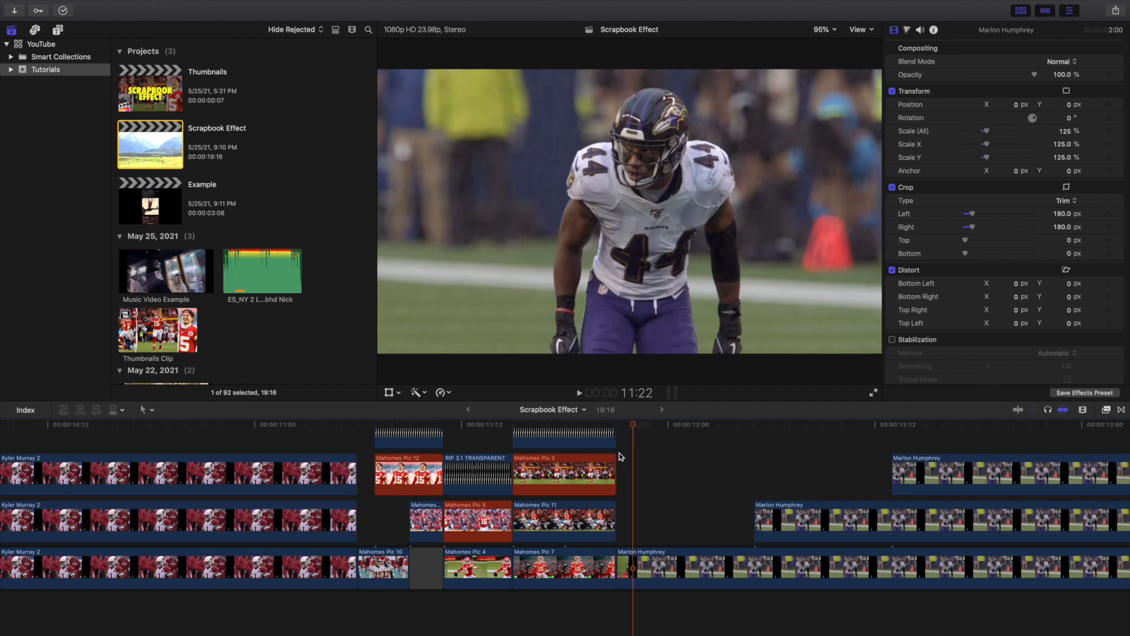
key(Right)
key(Right)
key(Right)
key(Right)
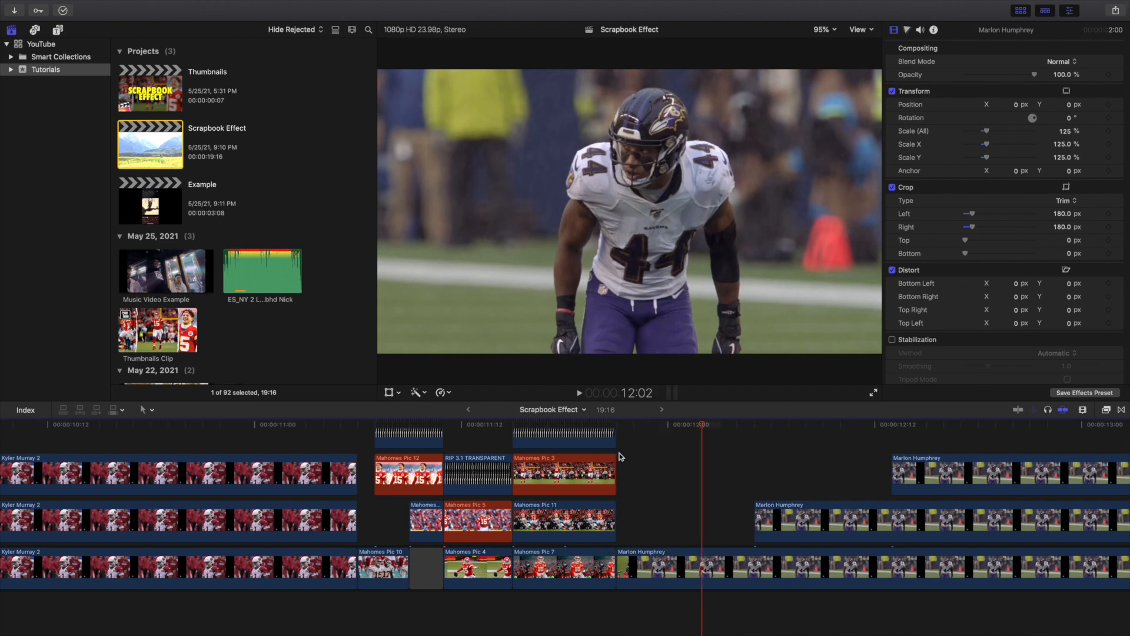
key(Right)
key(Right)
key(Right)
key(Right)
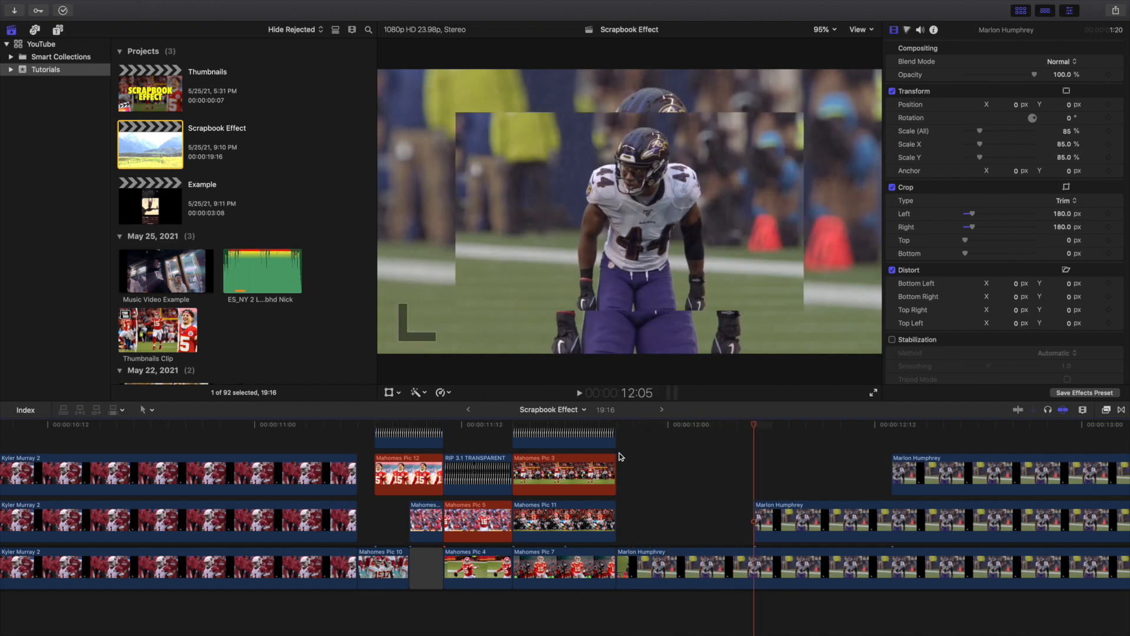
key(Right)
key(Right)
key(Right)
key(Right)
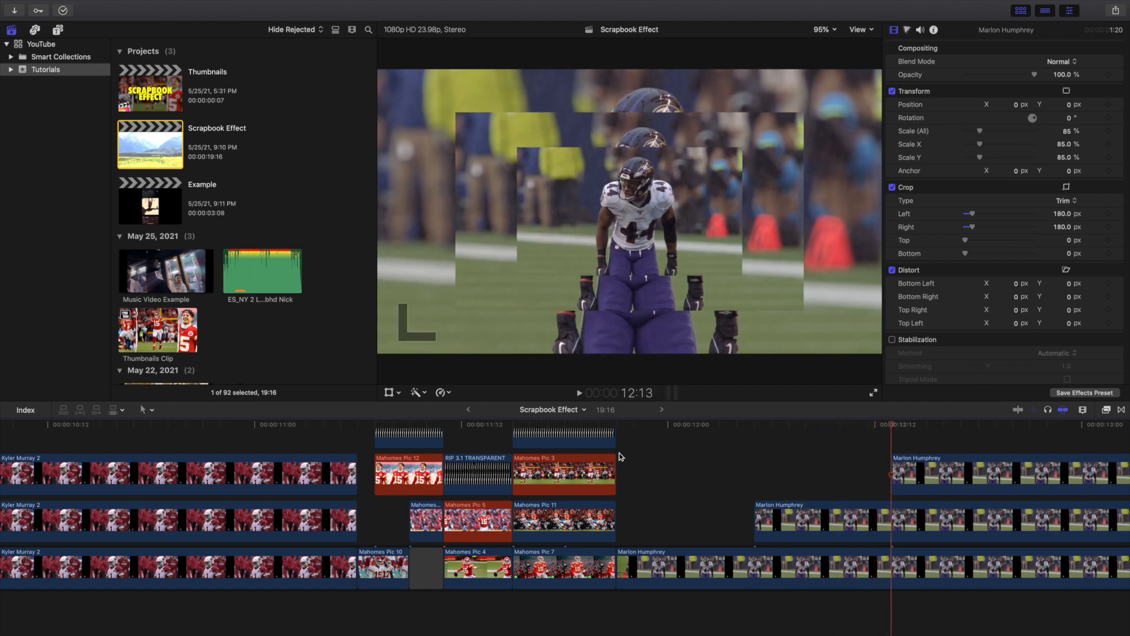
Go to the start of Kyler Murray 5 in a wider timeline view and play into the Matt Ryan split-screen section.
click(683, 193)
scroll(729, 456, right, 10)
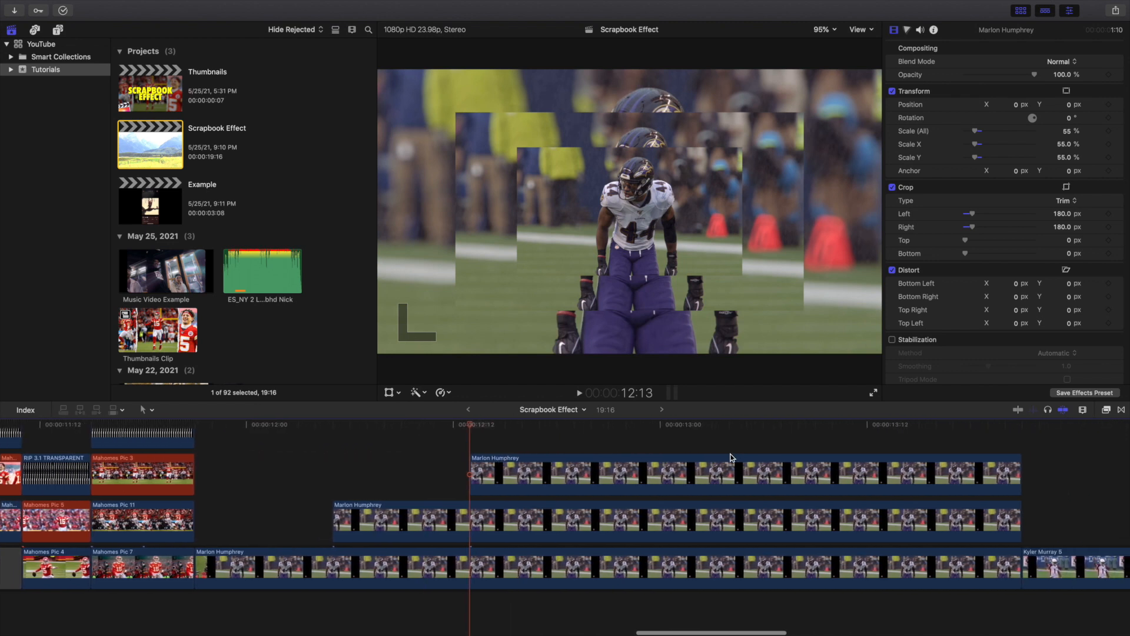
scroll(730, 457, right, 10)
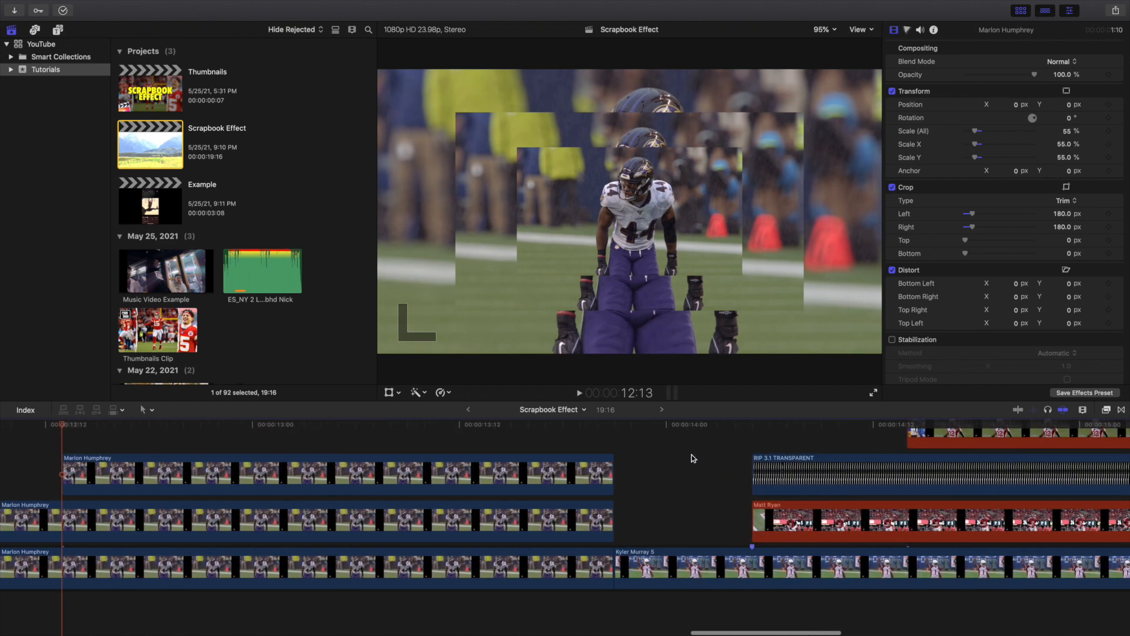
click(620, 451)
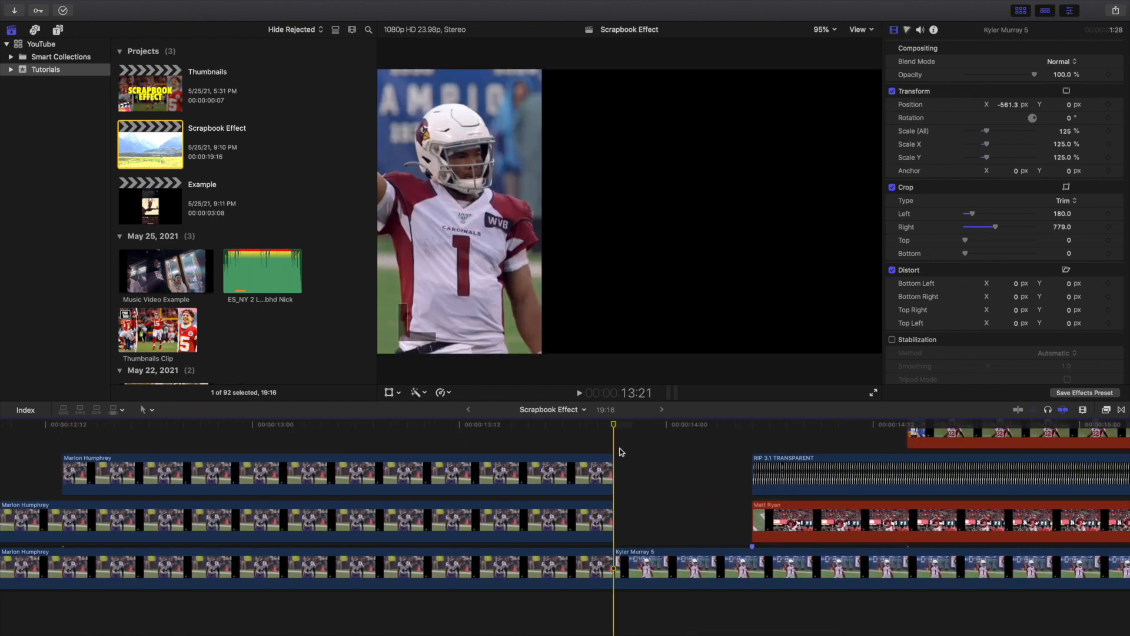
key(super+minus)
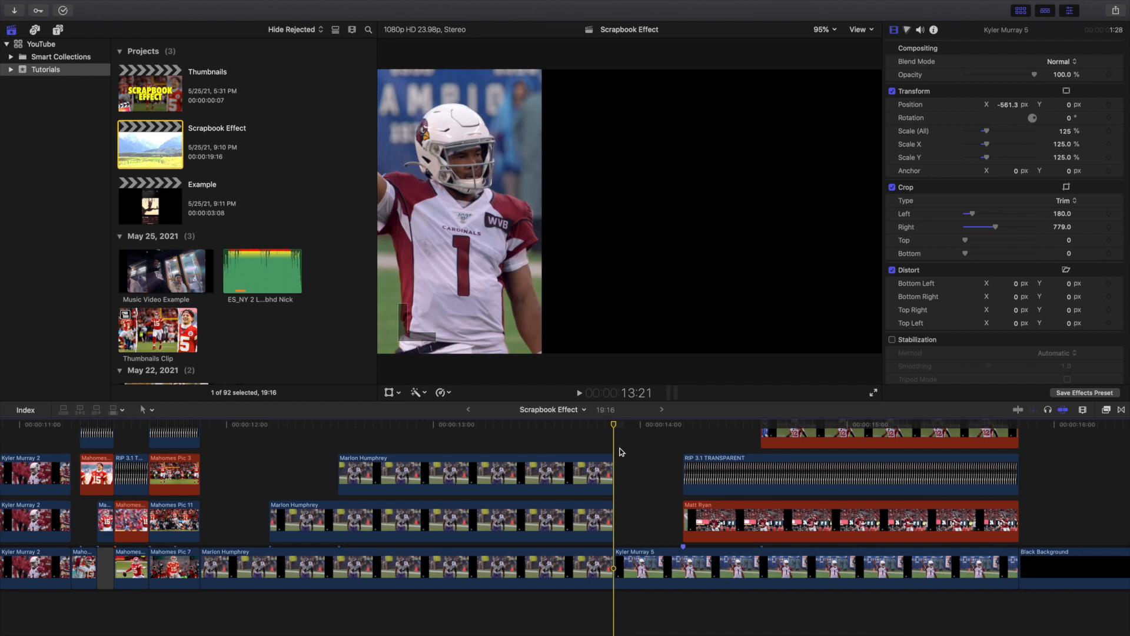
key(space)
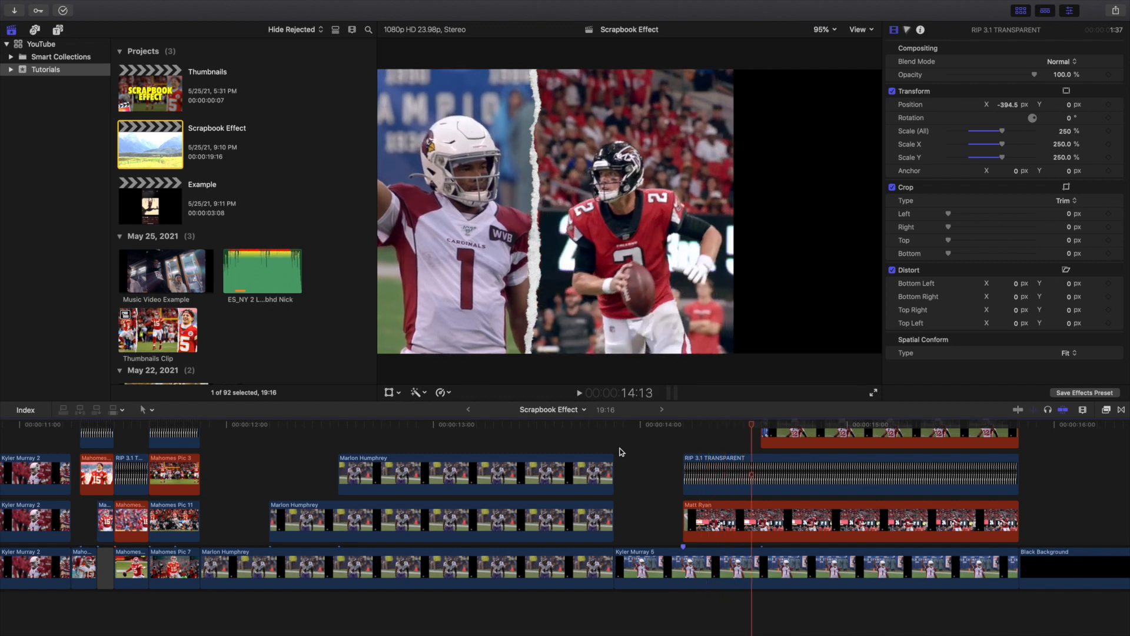
Step frame by frame from Kyler Murray 5 through Matt Ryan's torn-paper entry to the start of the three-picture split screen.
click(620, 450)
key(Right)
key(Right)
key(Right)
key(Right)
key(Right)
key(Right)
key(Right)
key(Right)
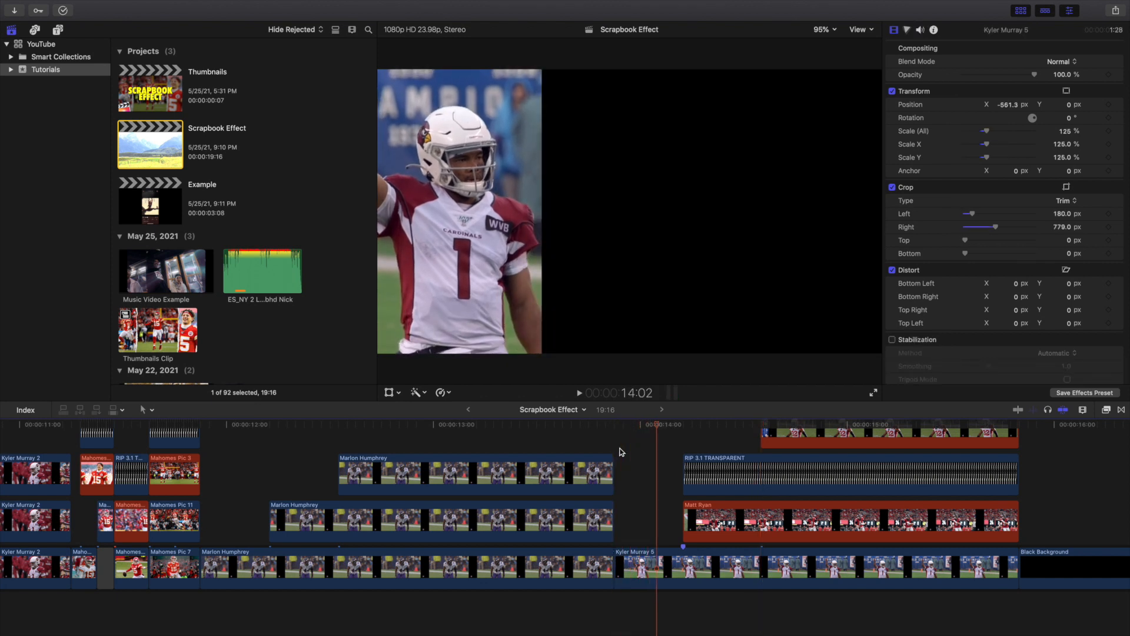
key(Right)
key(Right)
key(Right)
key(Right)
key(Right)
key(Right)
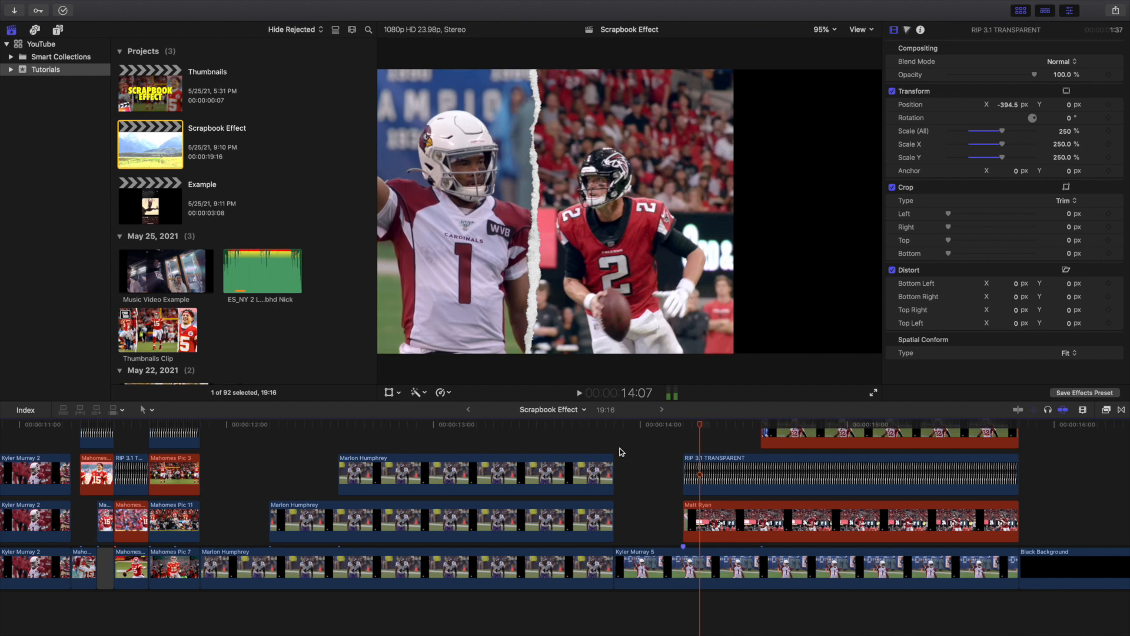
key(Right)
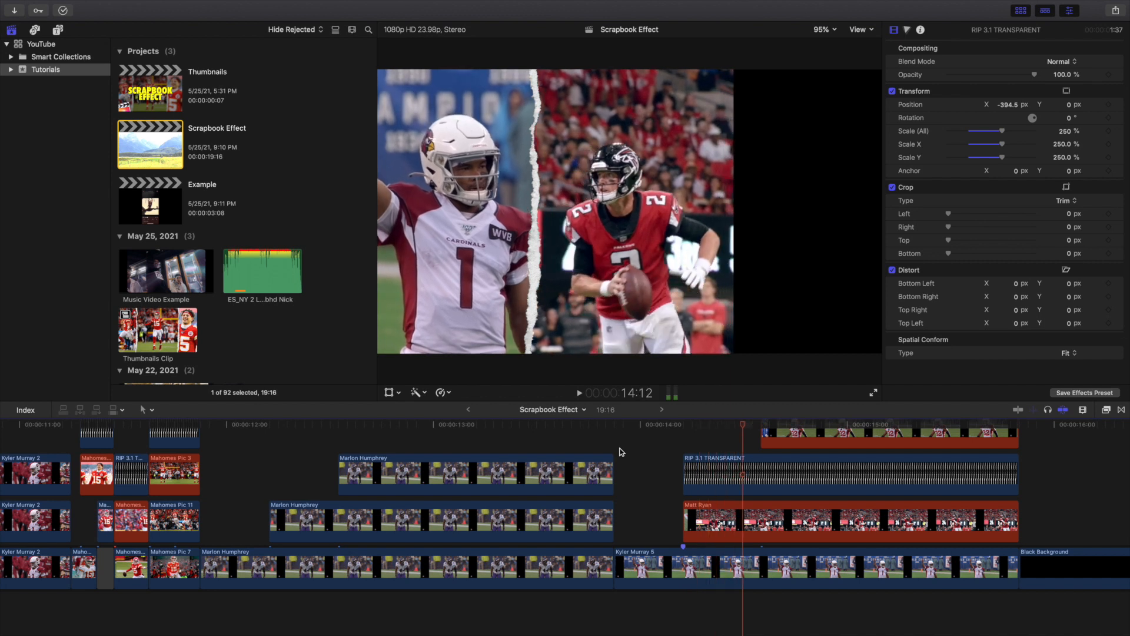
key(Right)
key(Right)
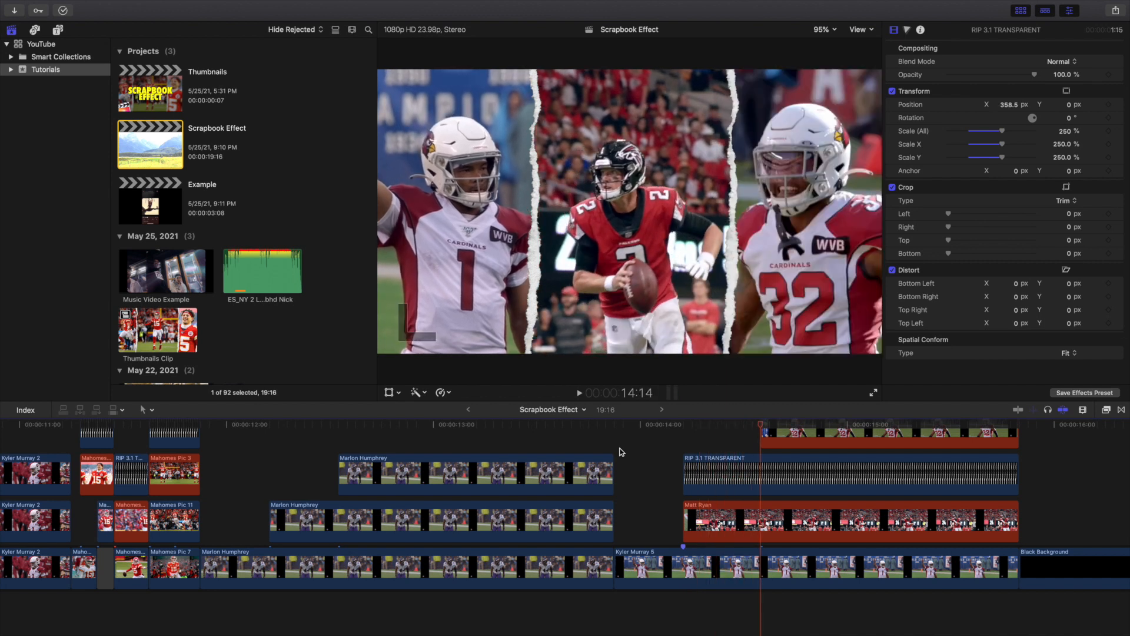
Fit the whole project in the timeline, play it from the beginning into the Black Background clip, and return to the start.
key(shift+z)
scroll(20, 500, down, 2)
key(Home)
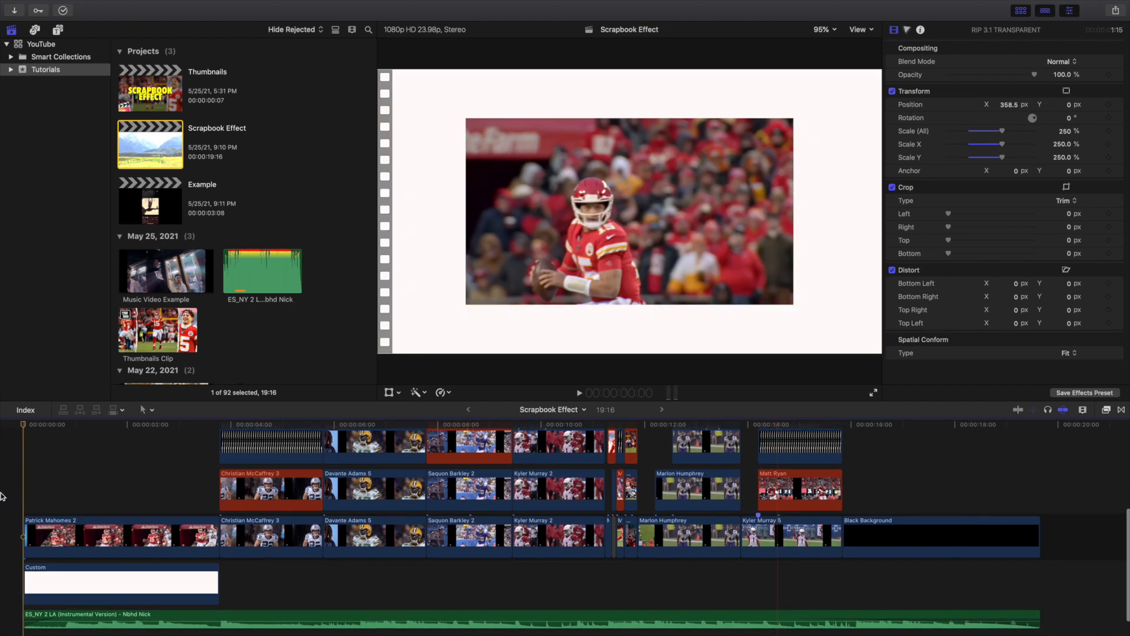
scroll(56, 495, down, 2)
key(space)
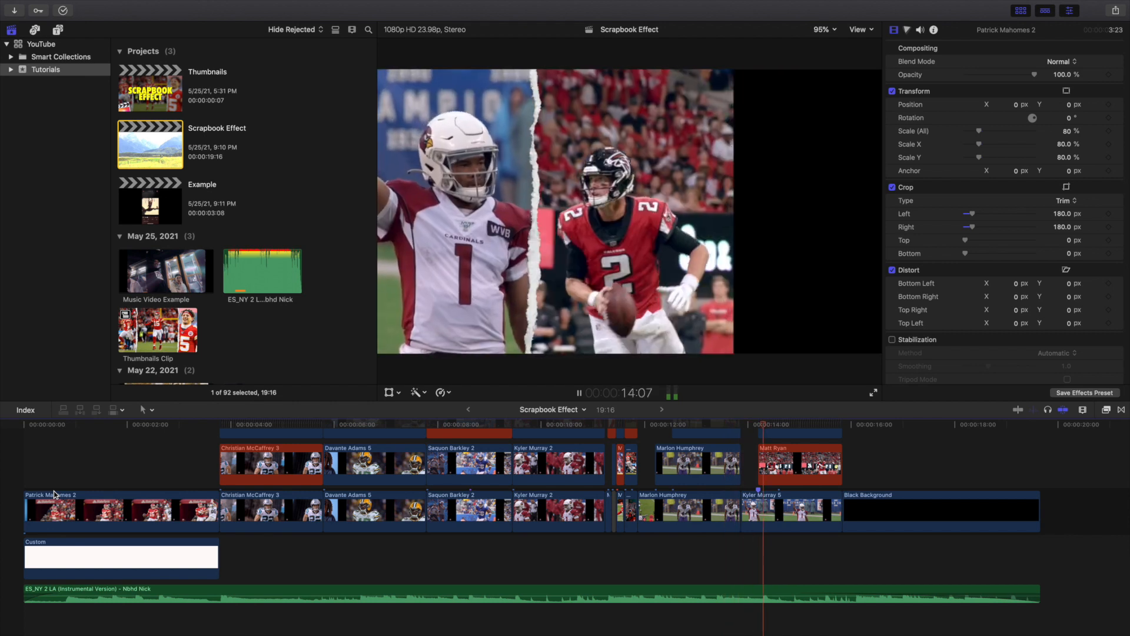
key(space)
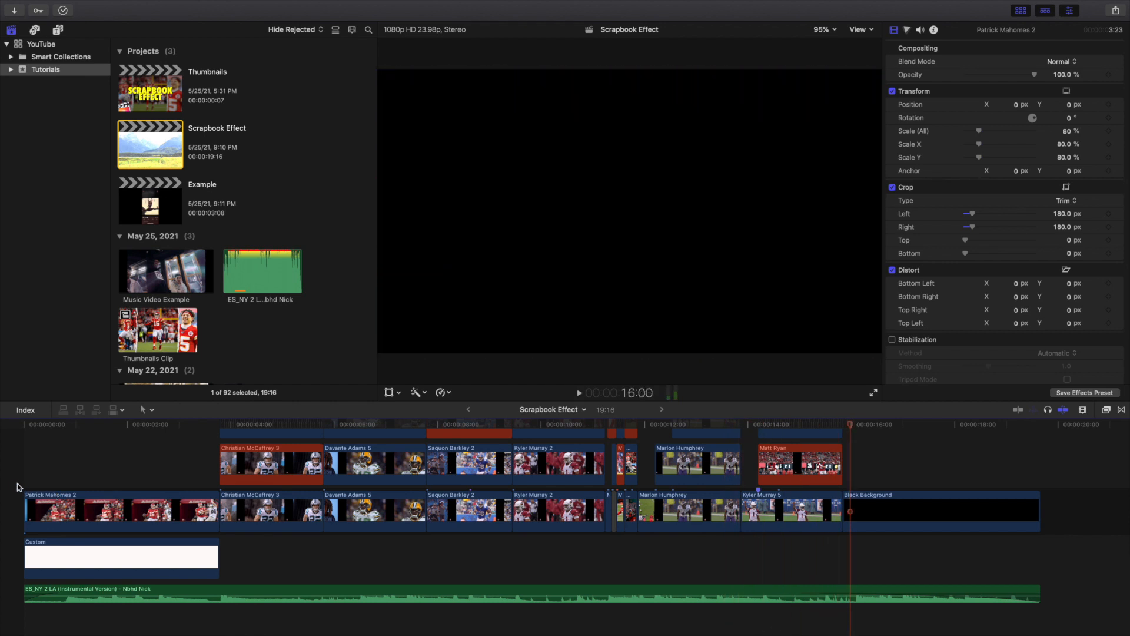
key(Home)
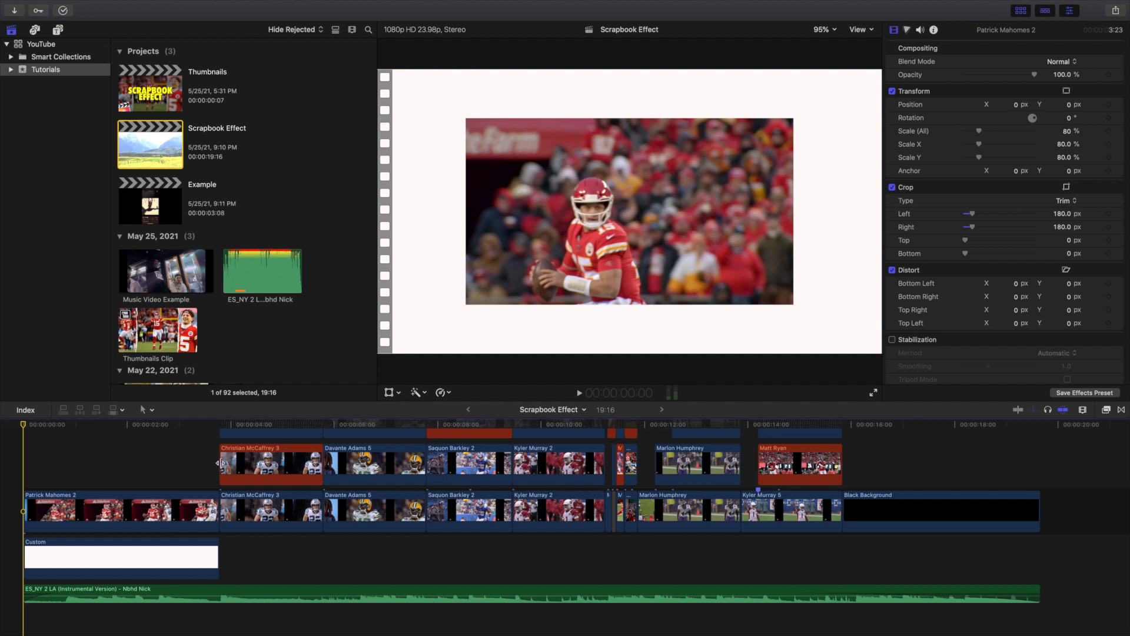
Create a new video role named Example, give it a green colour, and apply the role changes.
click(76, 502)
right_click(83, 507)
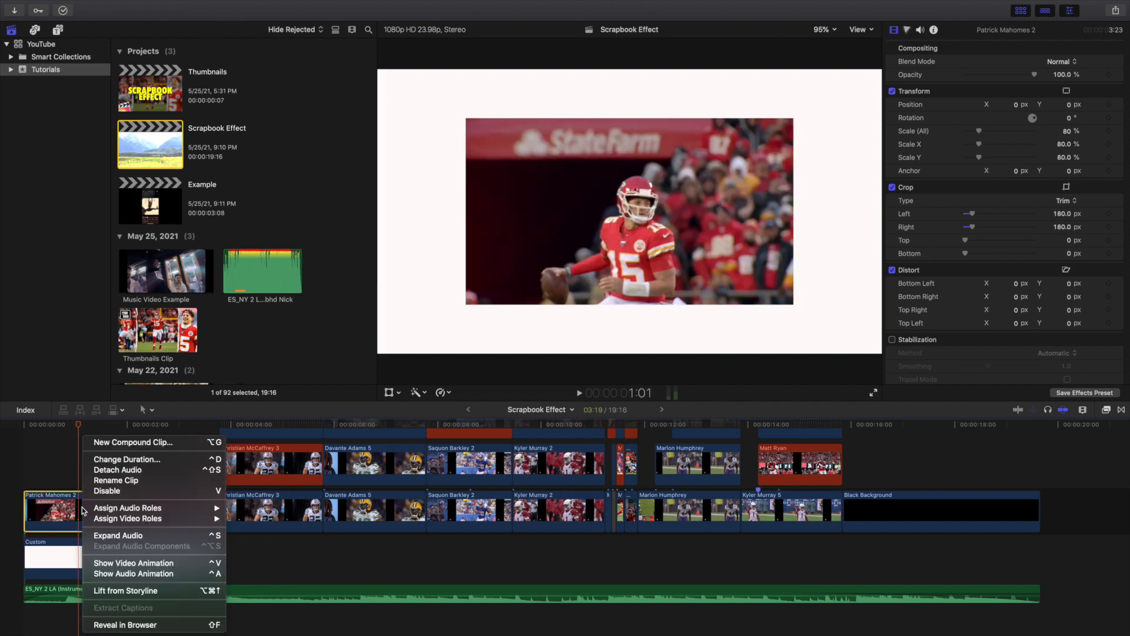
mouse_move(99, 521)
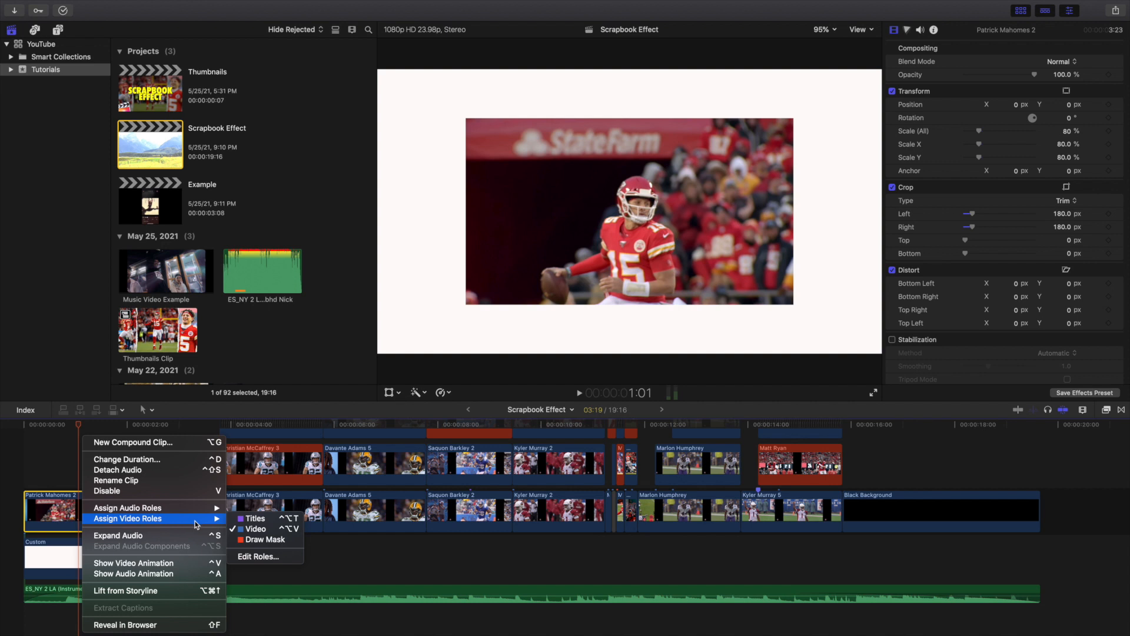
click(253, 557)
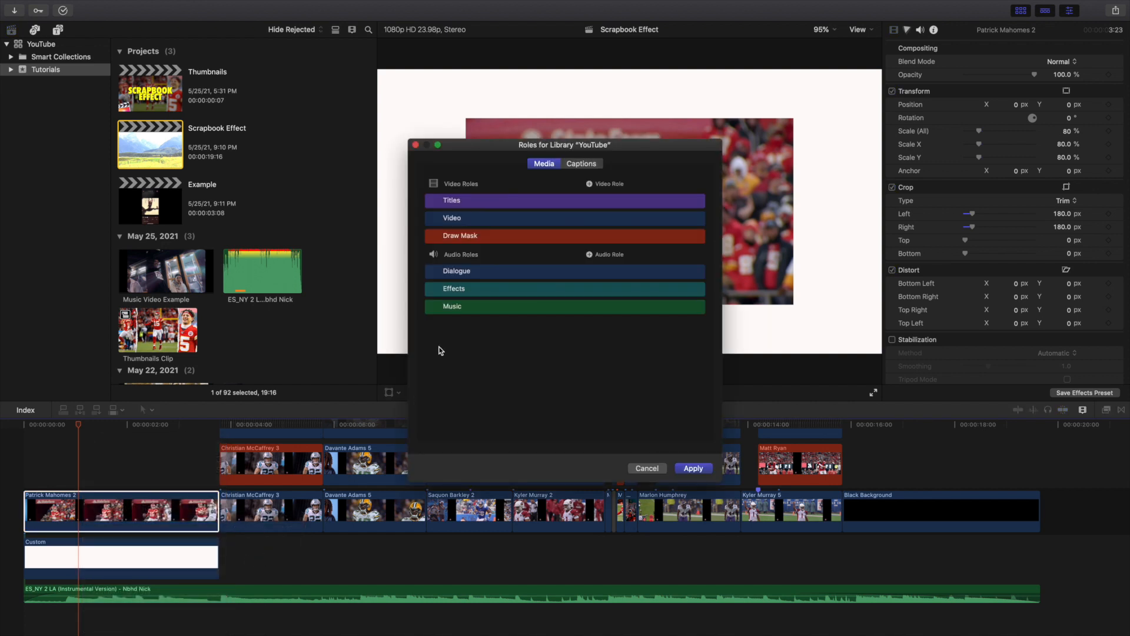
mouse_move(594, 241)
click(590, 183)
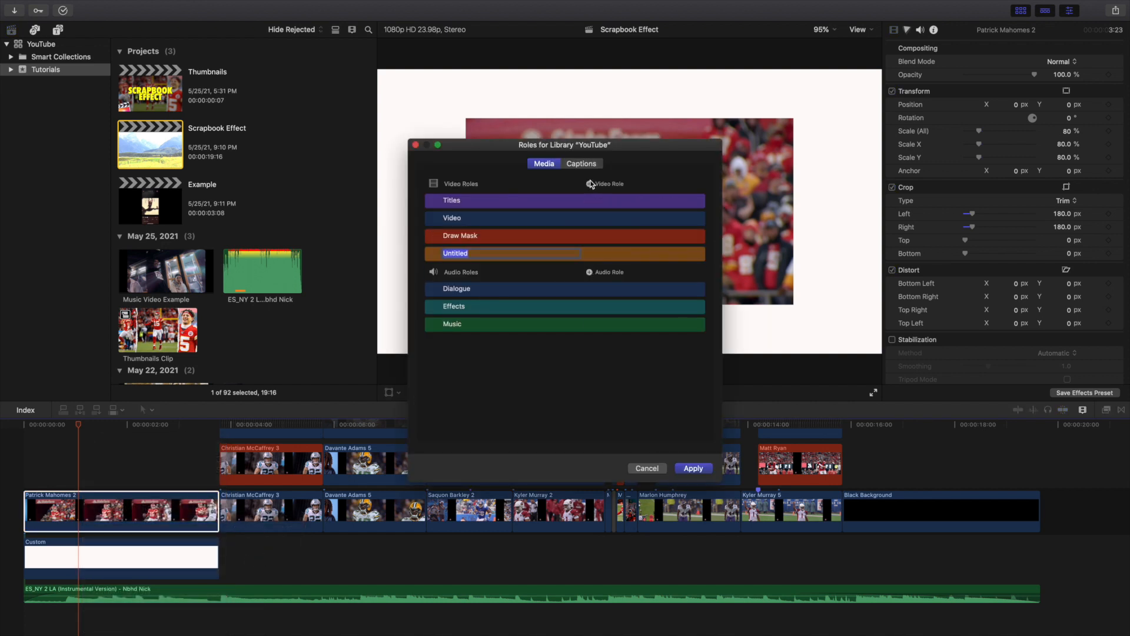
text(Example)
click(642, 253)
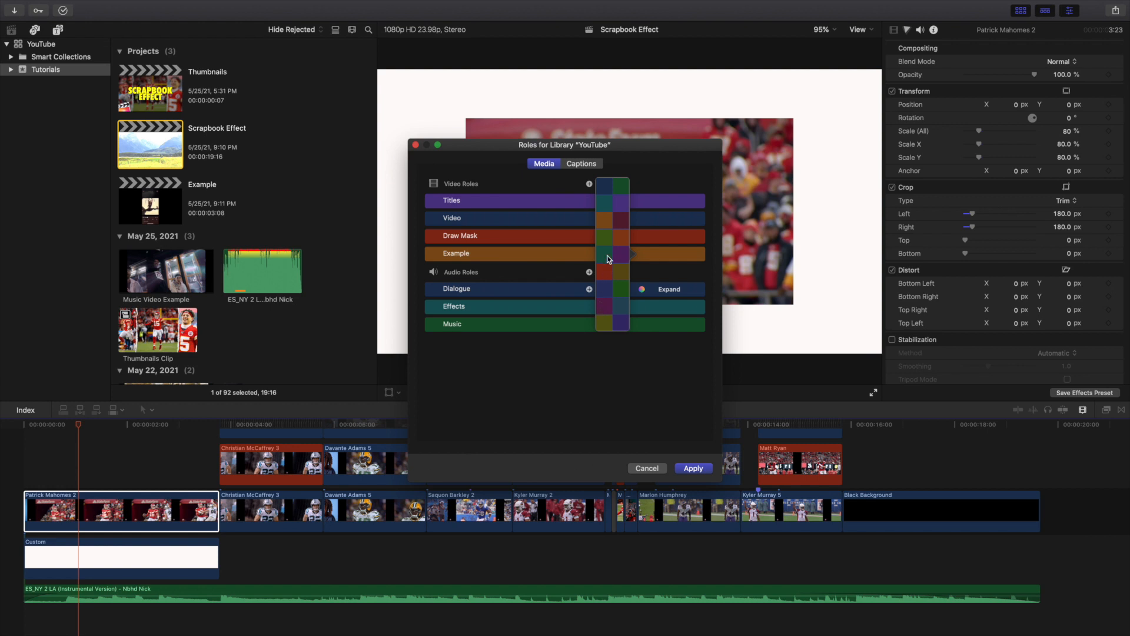
click(620, 187)
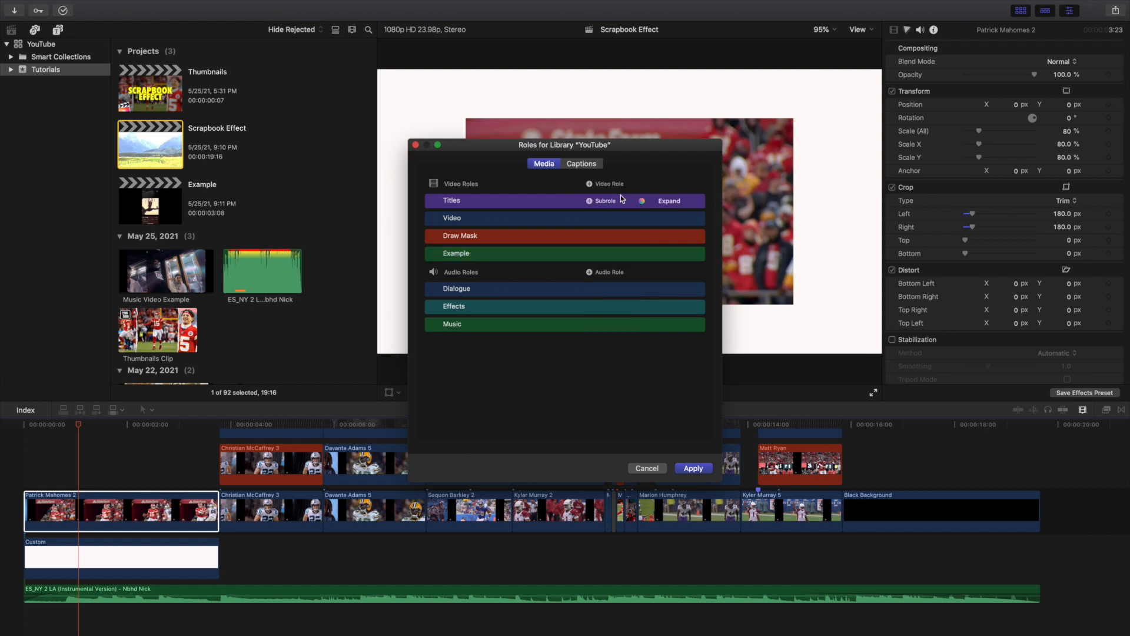
click(692, 469)
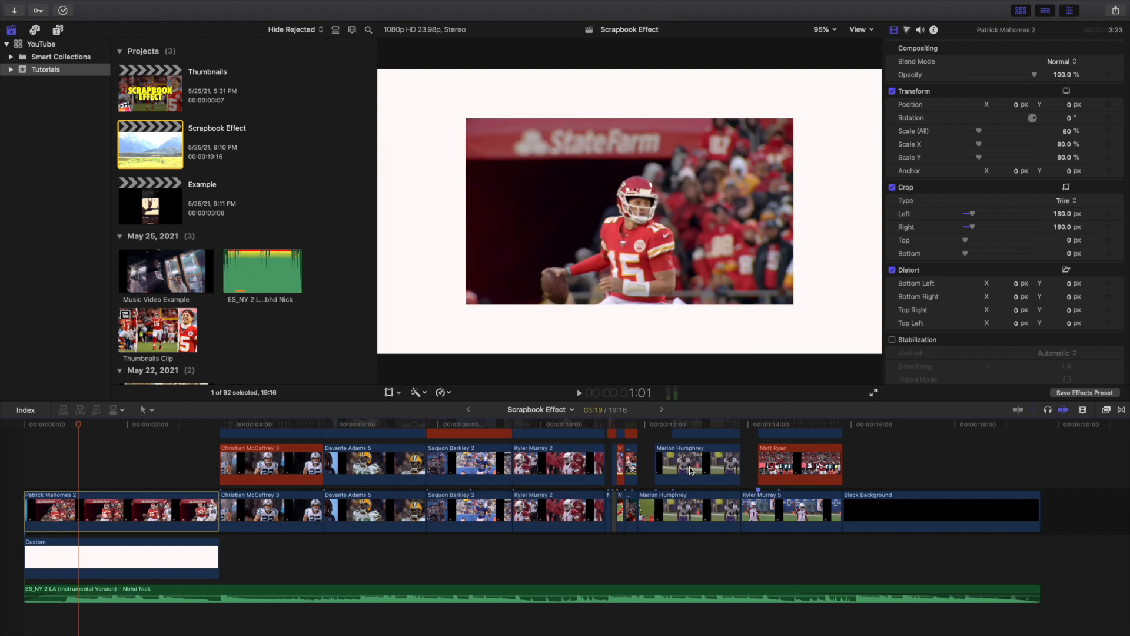
Assign the Example video role to the Patrick Mahomes 2 clip.
right_click(88, 501)
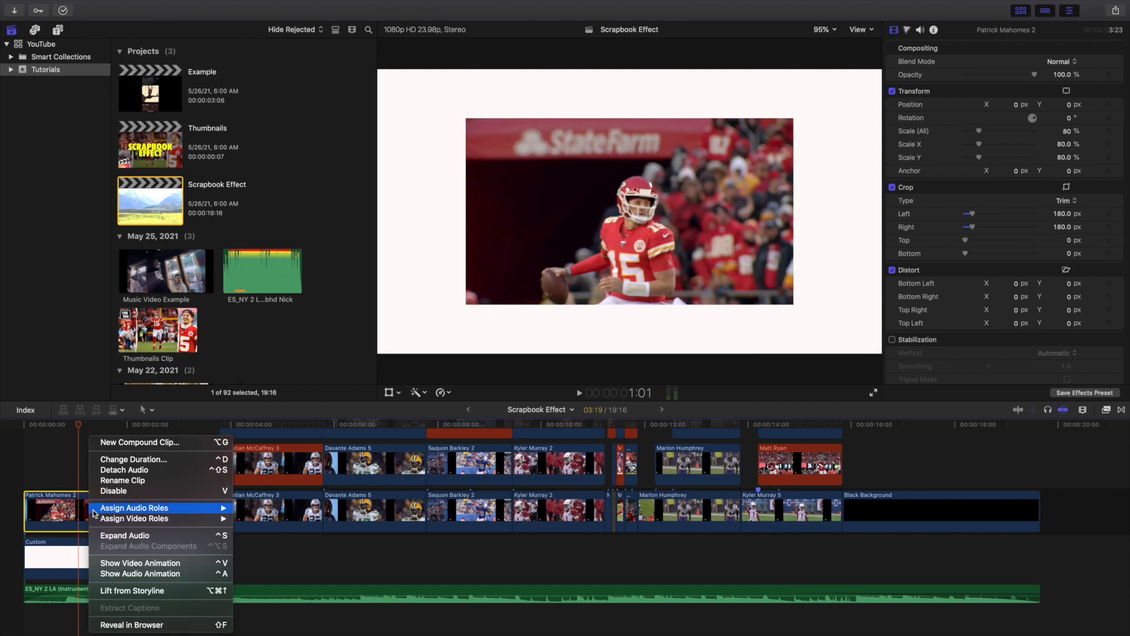
mouse_move(177, 519)
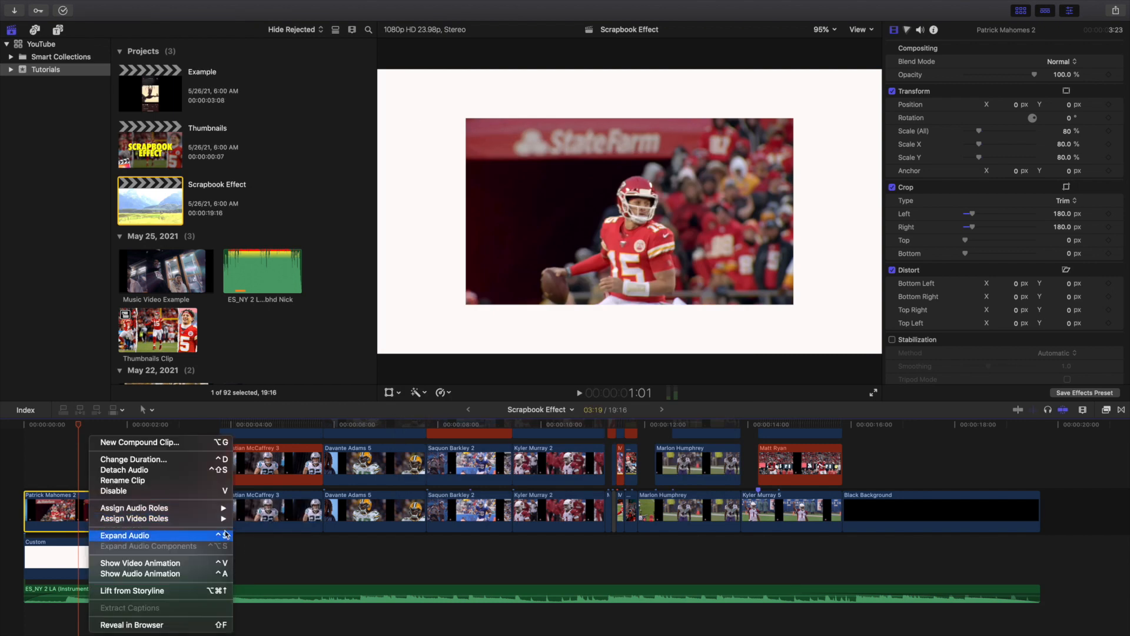
click(246, 549)
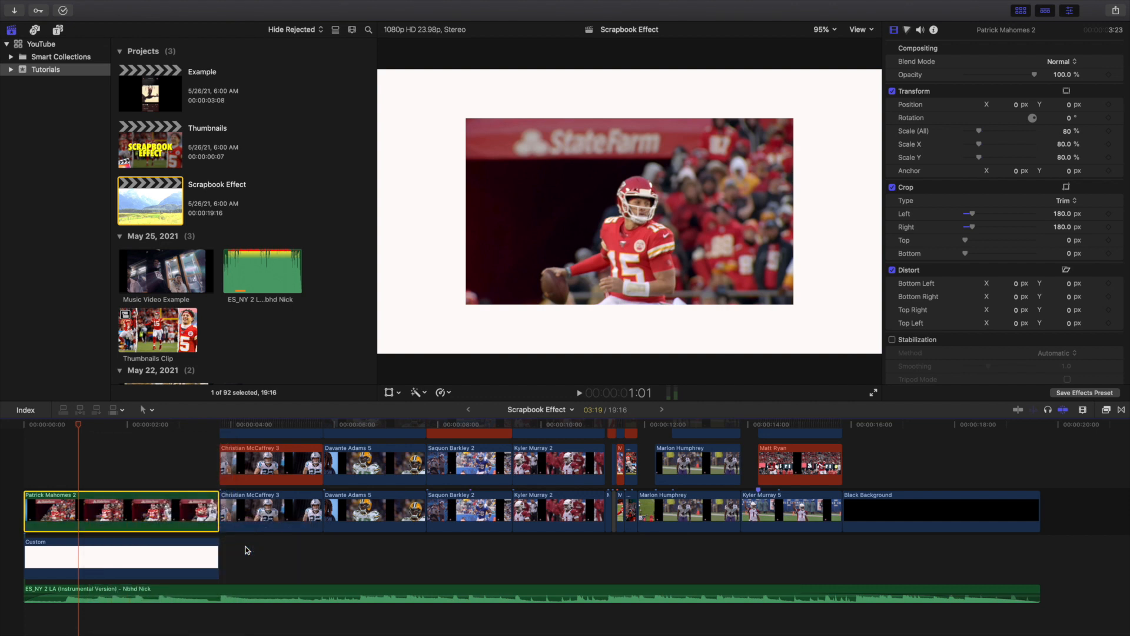
Show the Patrick Mahomes 2 clip's audio configuration and toggle its stereo Dialogue-1 component.
scroll(368, 349, down, 20)
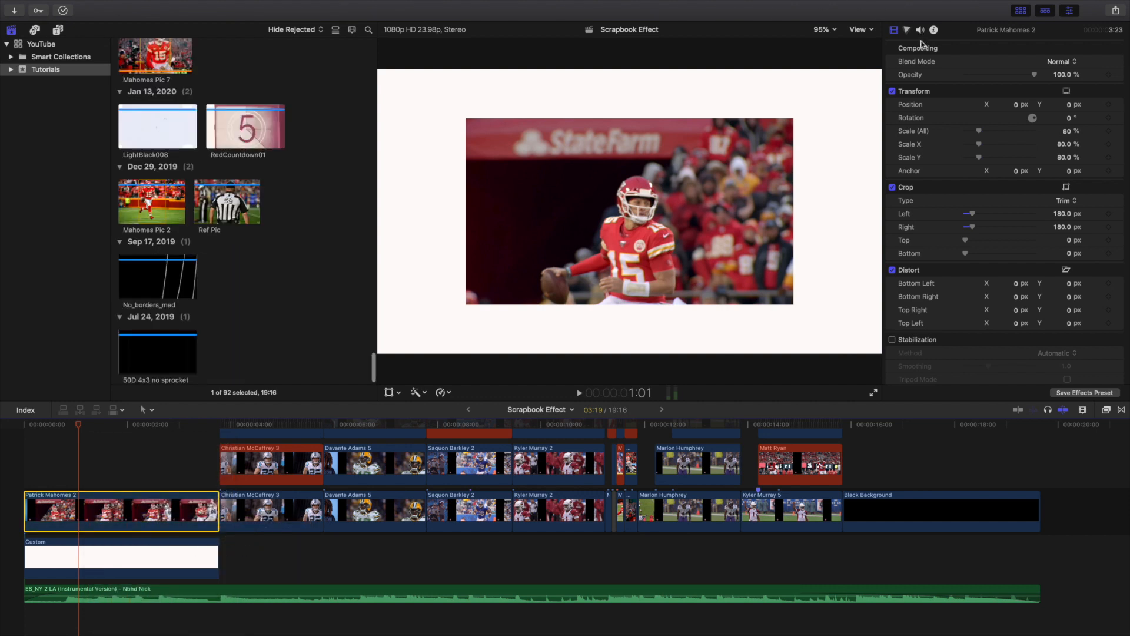
click(920, 29)
click(895, 238)
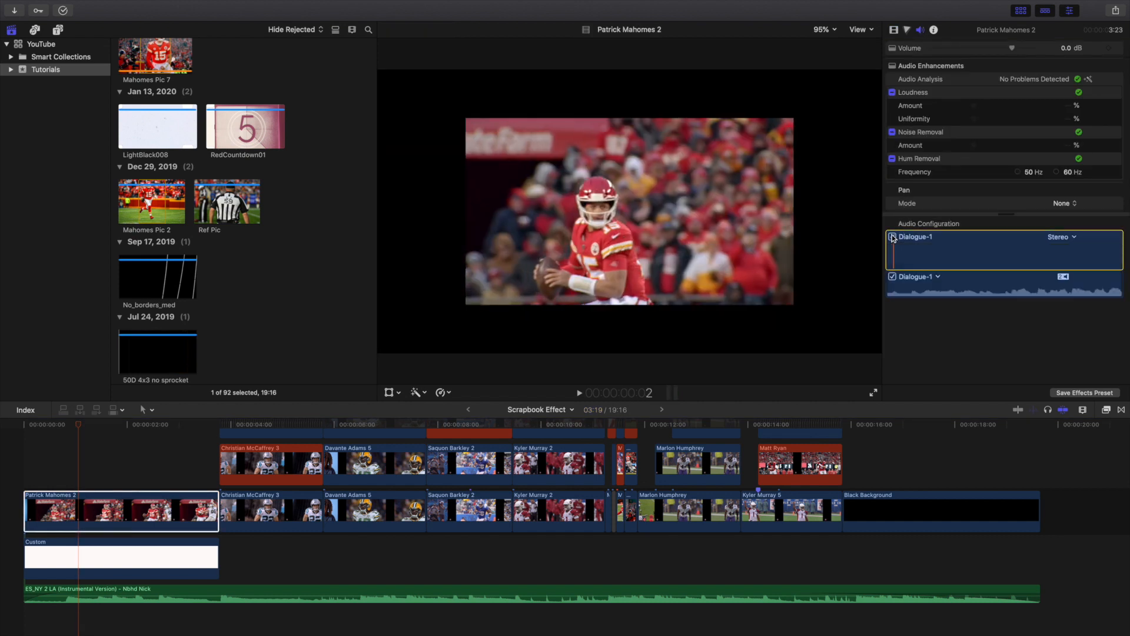
Detach the audio from the Patrick Mahomes 2 clip in the primary storyline.
click(98, 450)
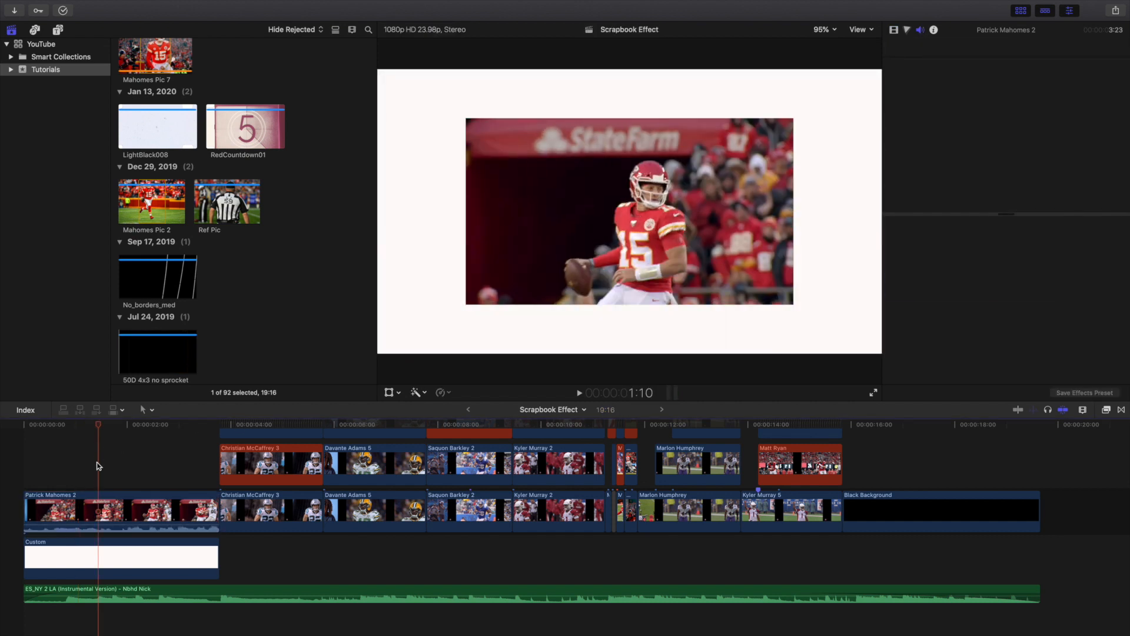
click(97, 505)
right_click(99, 504)
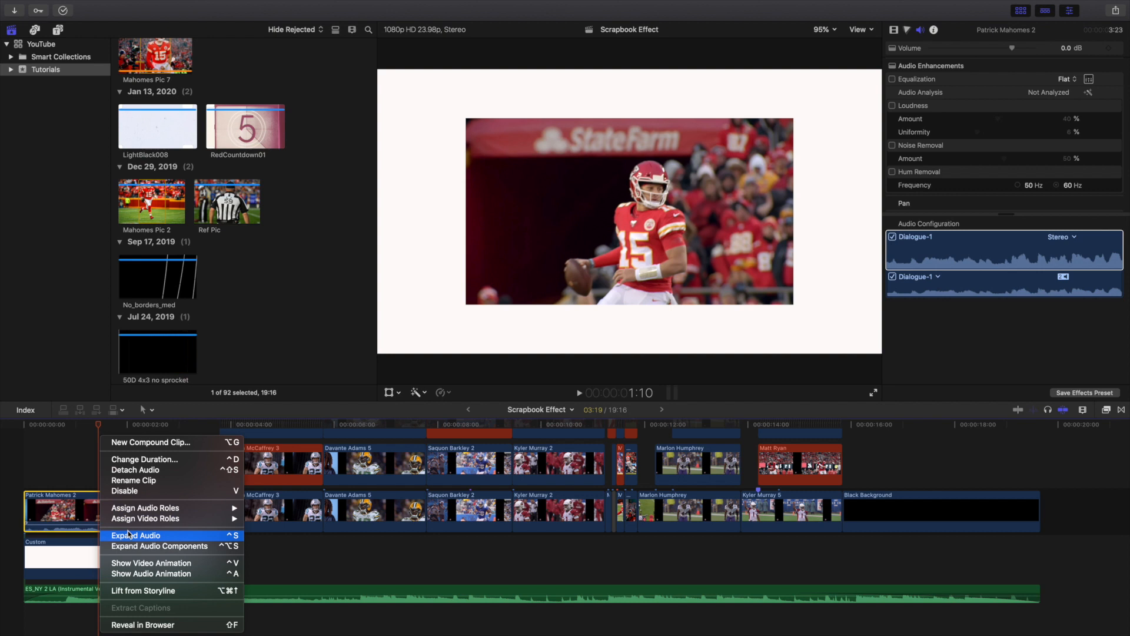
mouse_move(130, 520)
click(272, 553)
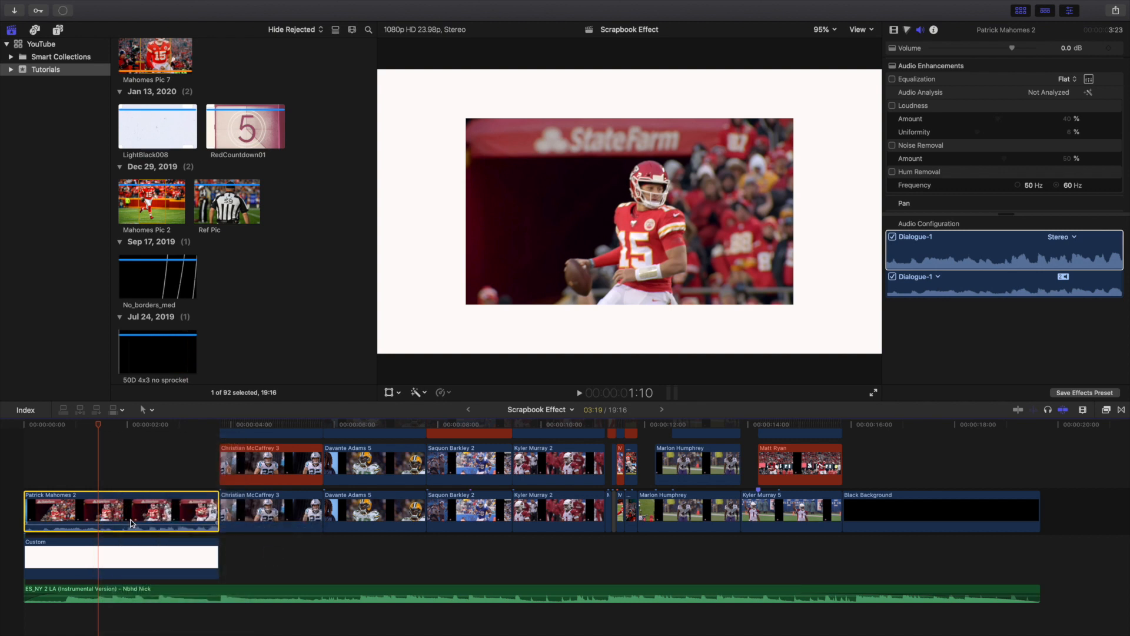
right_click(121, 511)
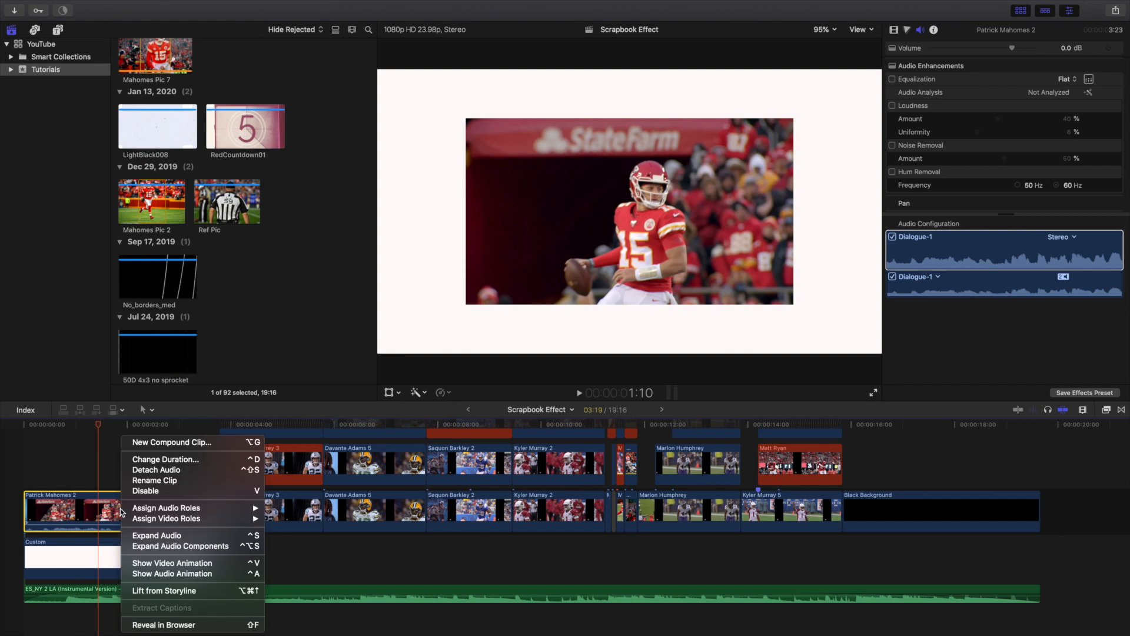
click(139, 469)
click(61, 480)
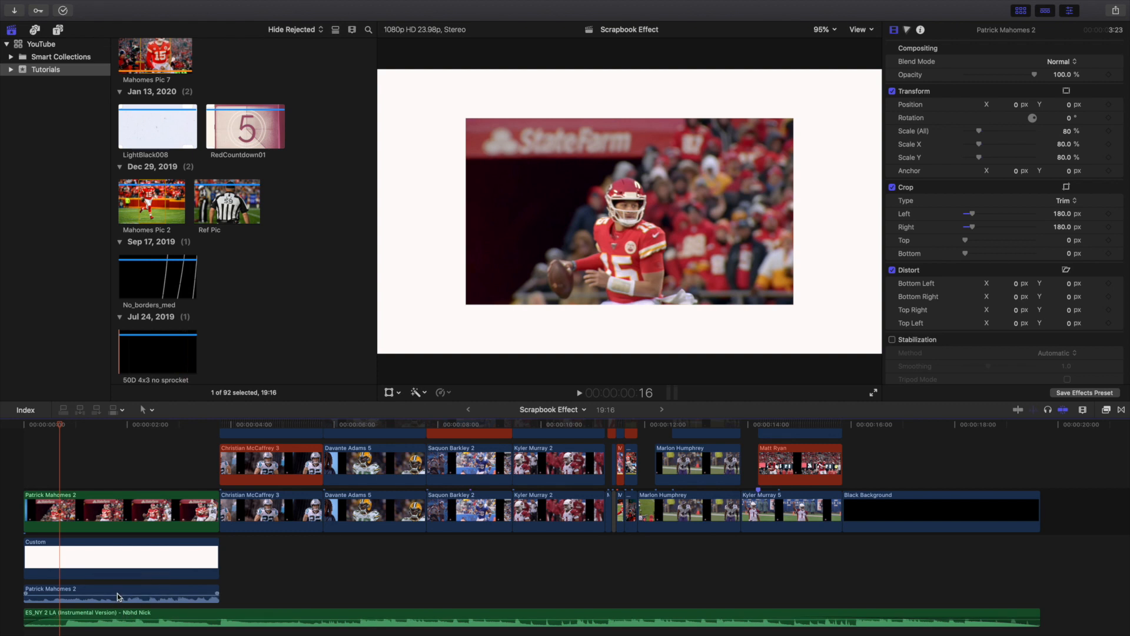
Undo the audio detachment and the last toggle of the Patrick Mahomes 2 clip's Dialogue-1 component.
key(super+z)
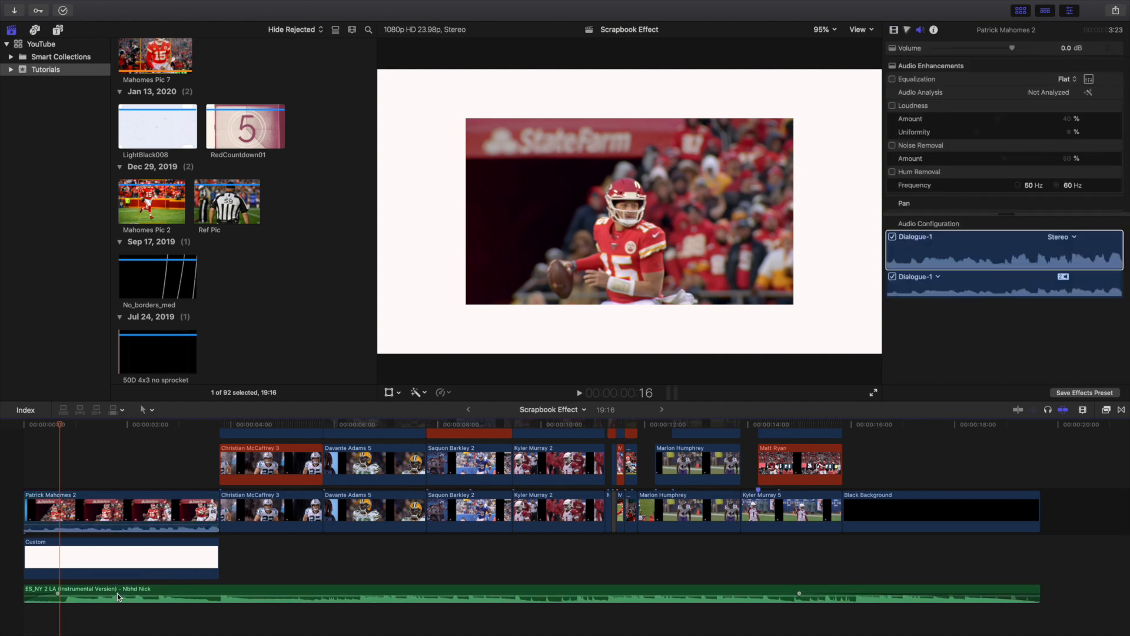
key(super+z)
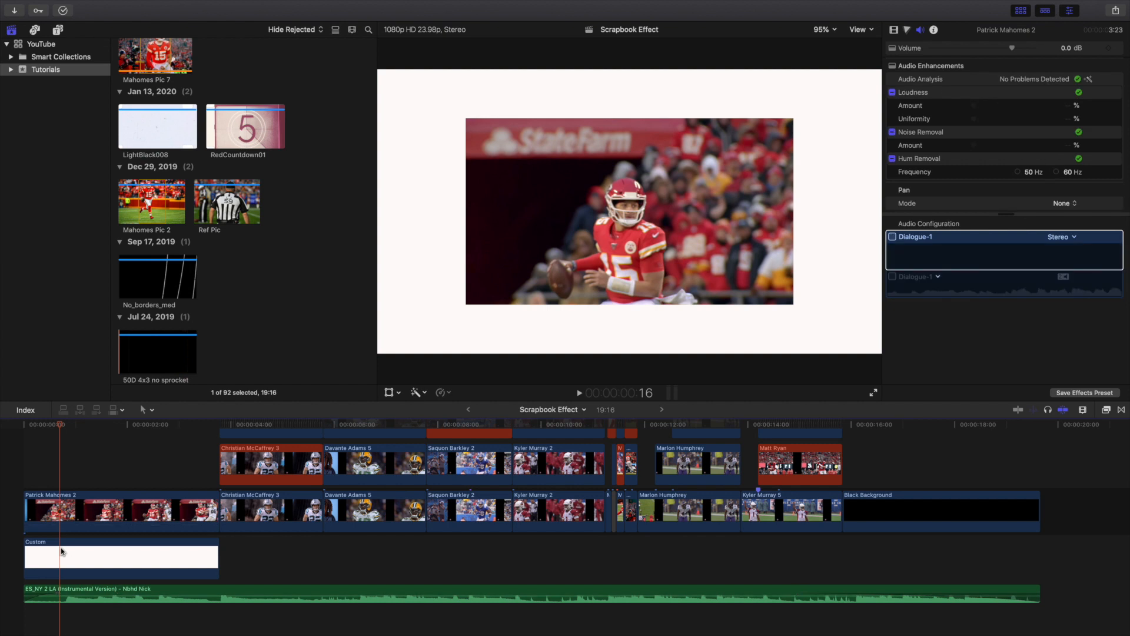
Insert a three-second gap clip at the start of the project twice, undoing each insertion.
click(16, 499)
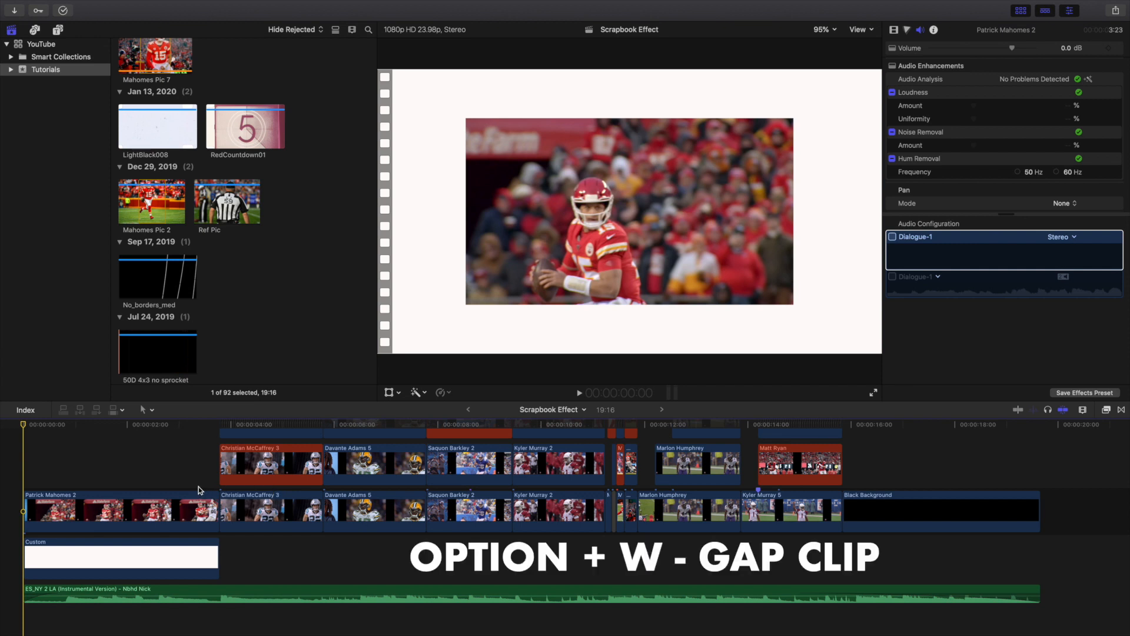
key(alt+w)
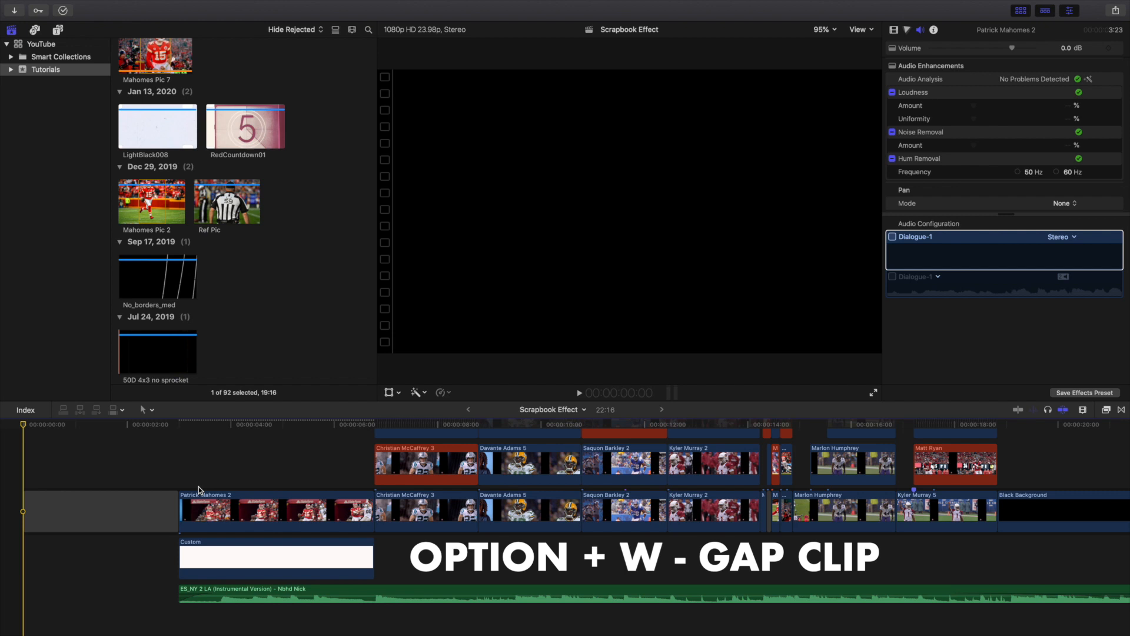
key(super+z)
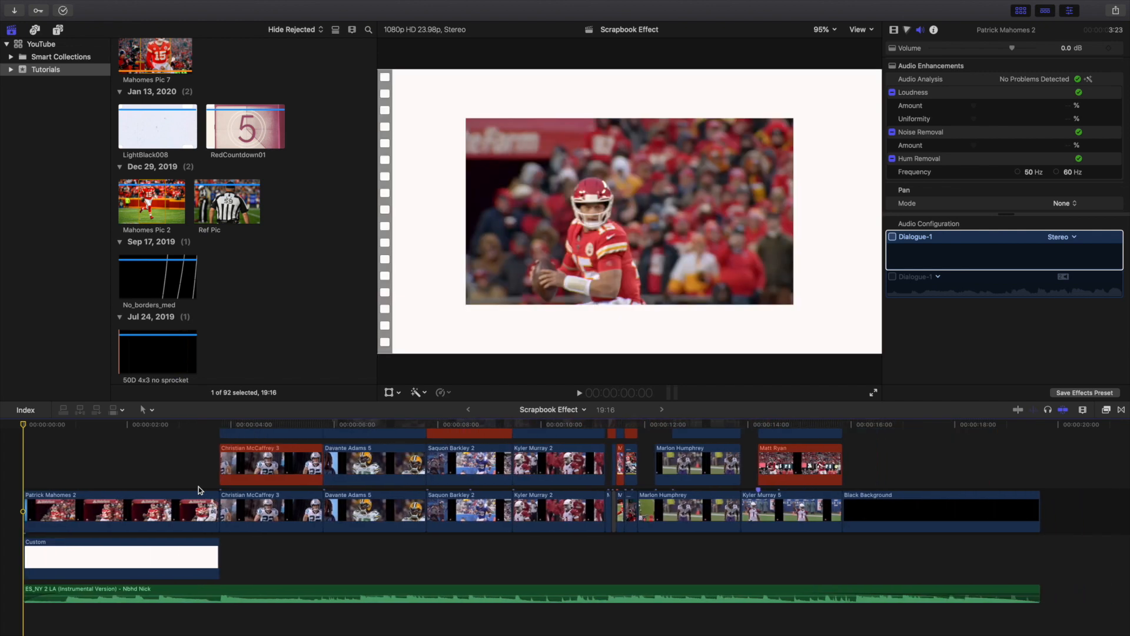
key(alt+w)
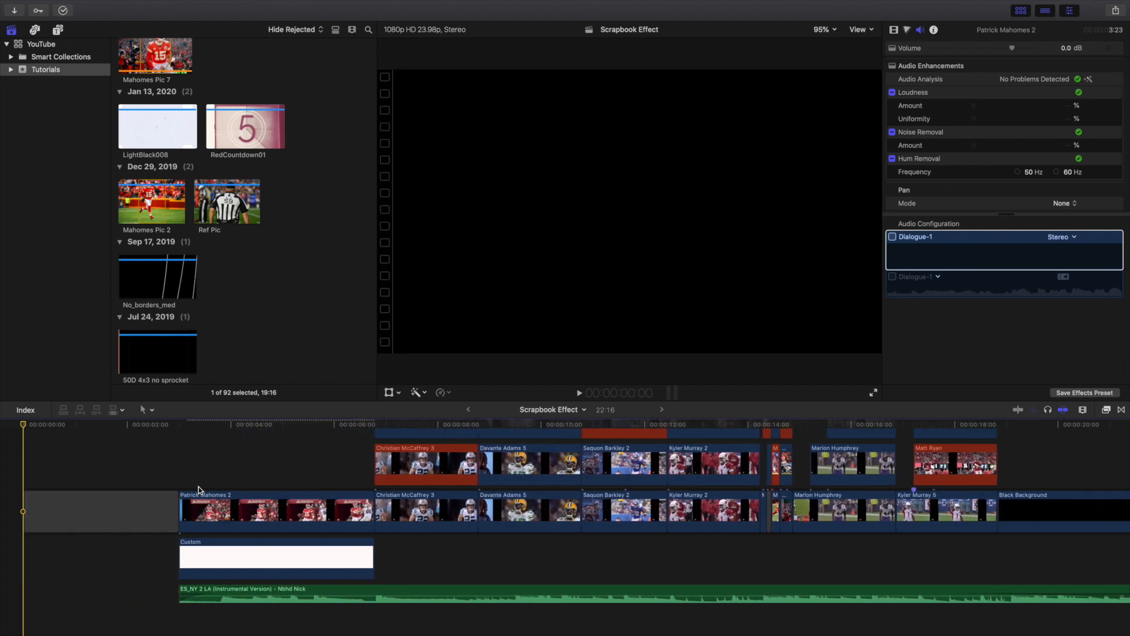
click(101, 481)
click(83, 494)
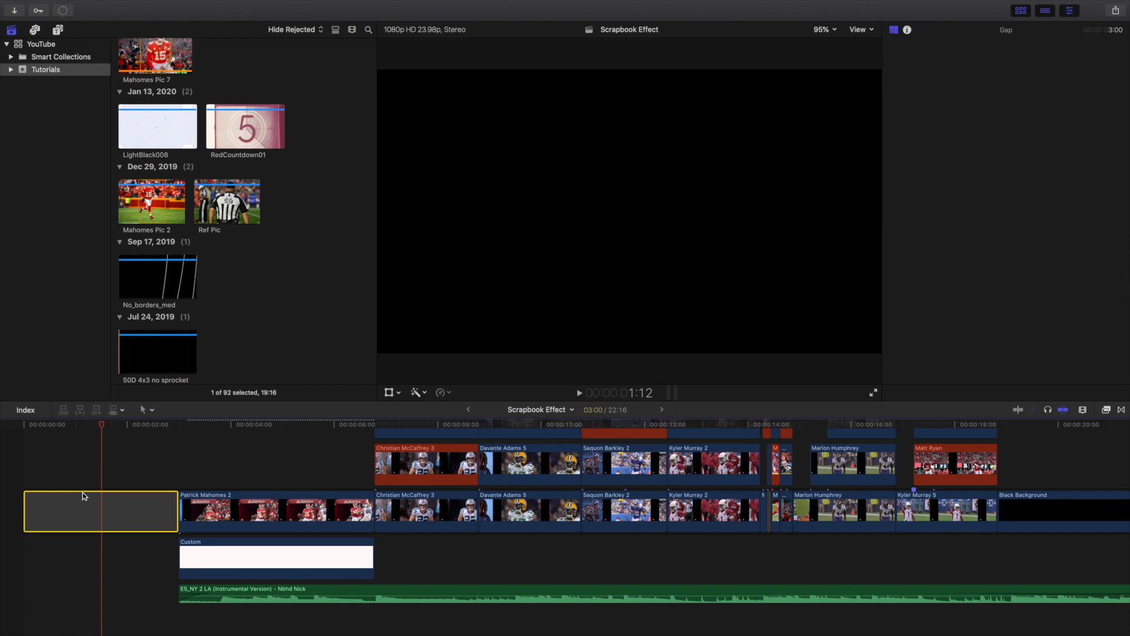
key(super+z)
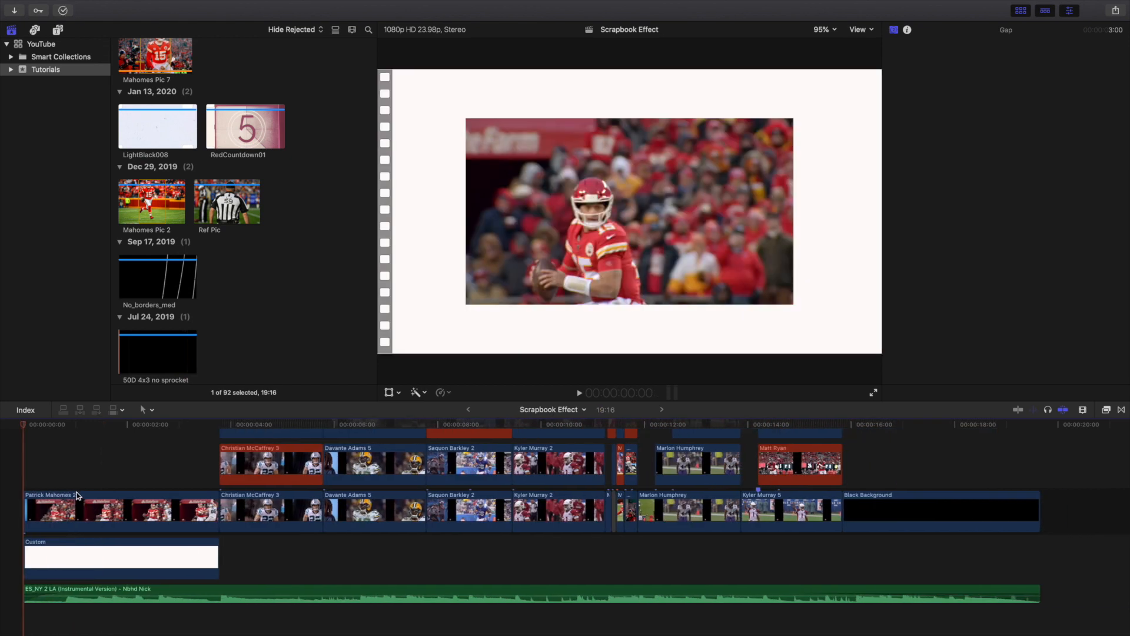
Put the three-second gap clip back before the Patrick Mahomes 2 clip and delete it.
click(39, 487)
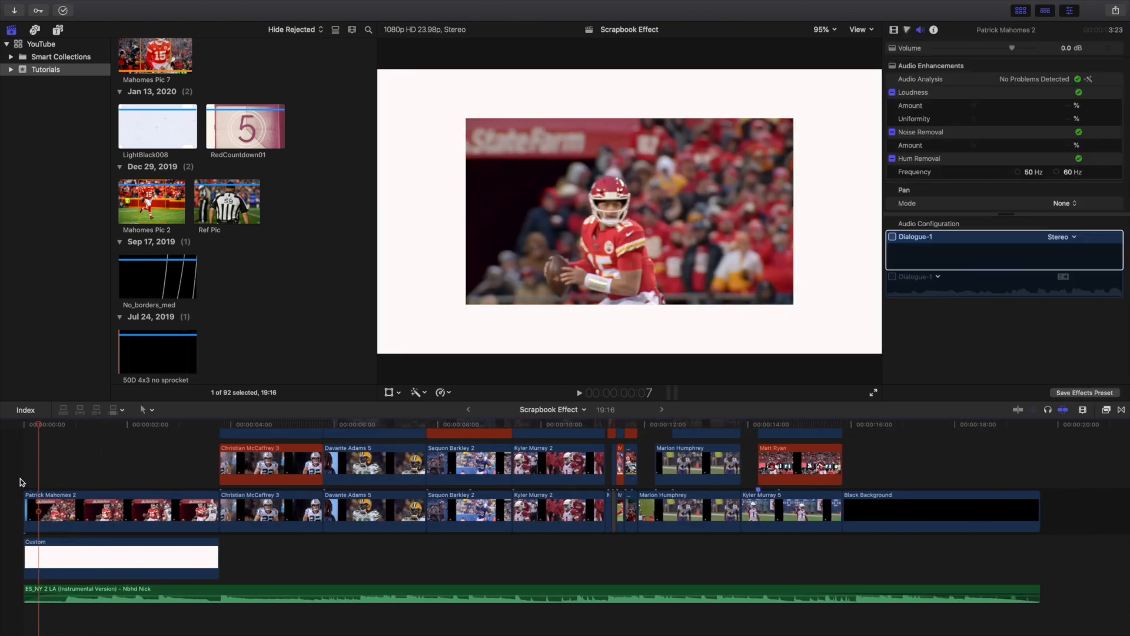
click(21, 482)
key(super+shift+z)
click(111, 461)
click(73, 507)
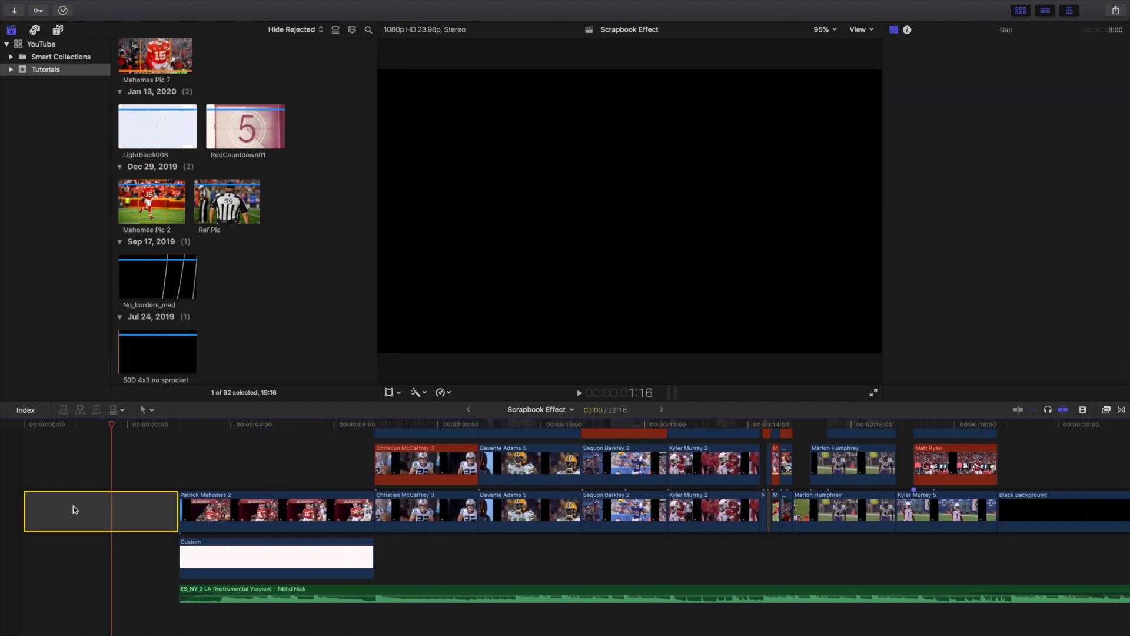
key(Delete)
Play the project from the beginning and stop playback within the Black Background clip.
click(22, 484)
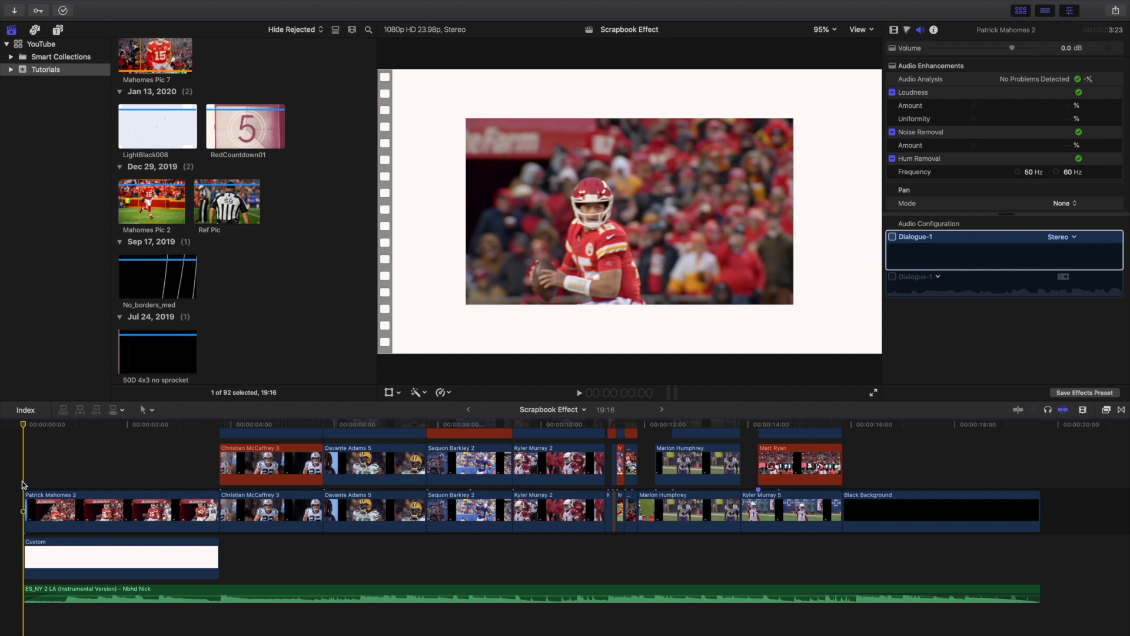
key(space)
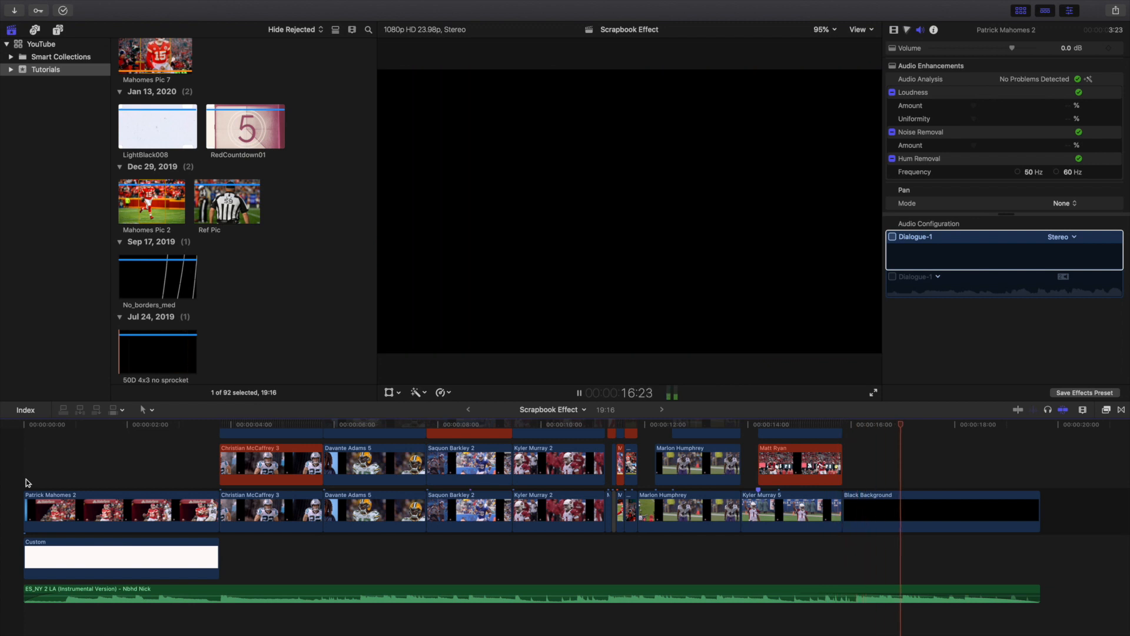
key(space)
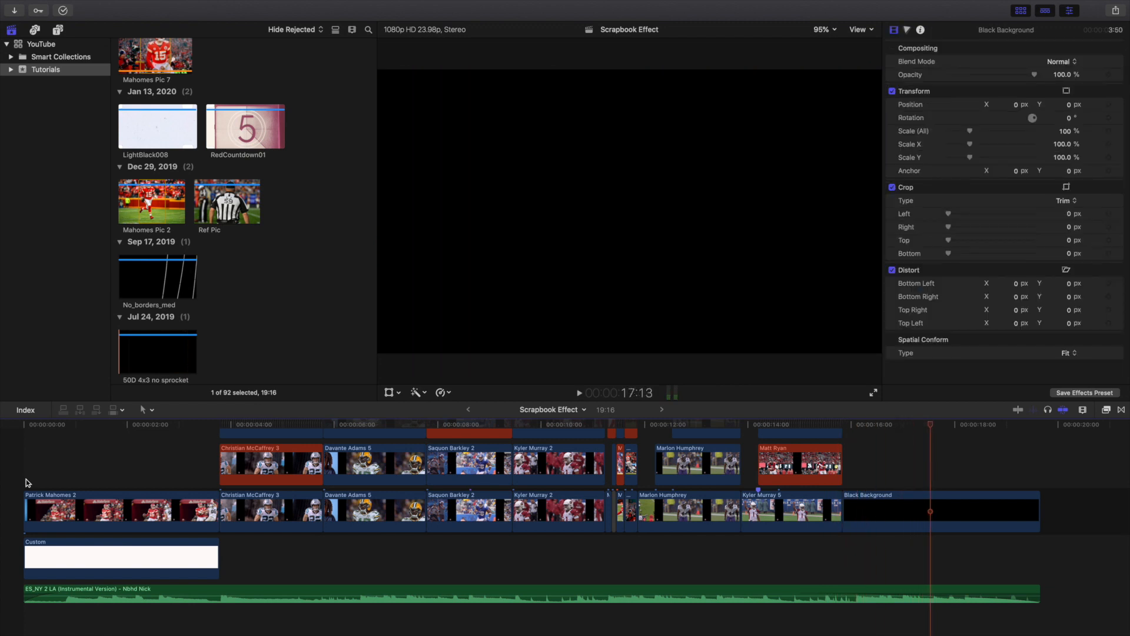